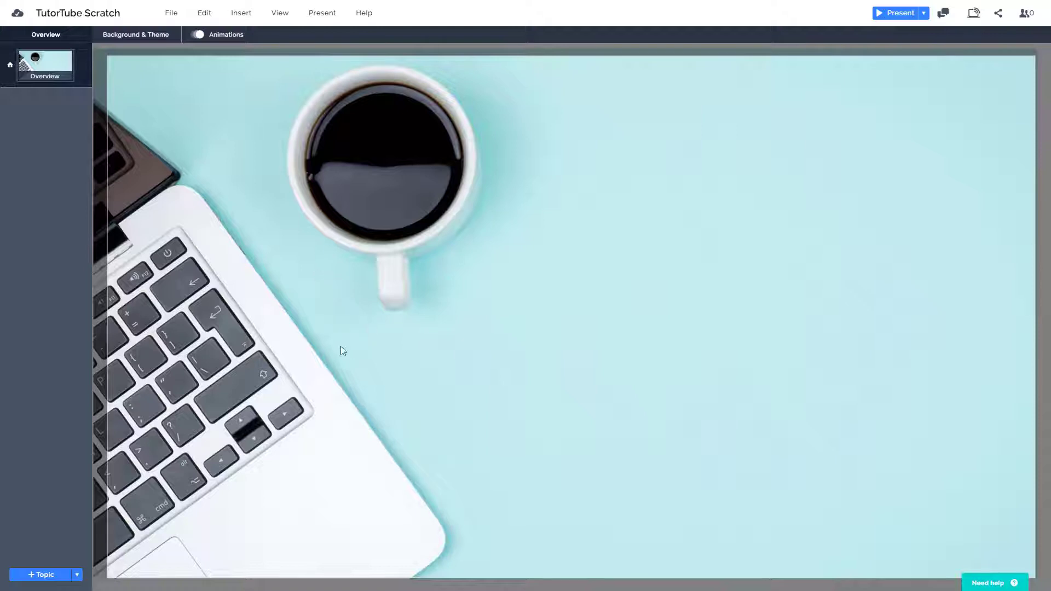
Add a new circle topic to the presentation
left_click(35, 575)
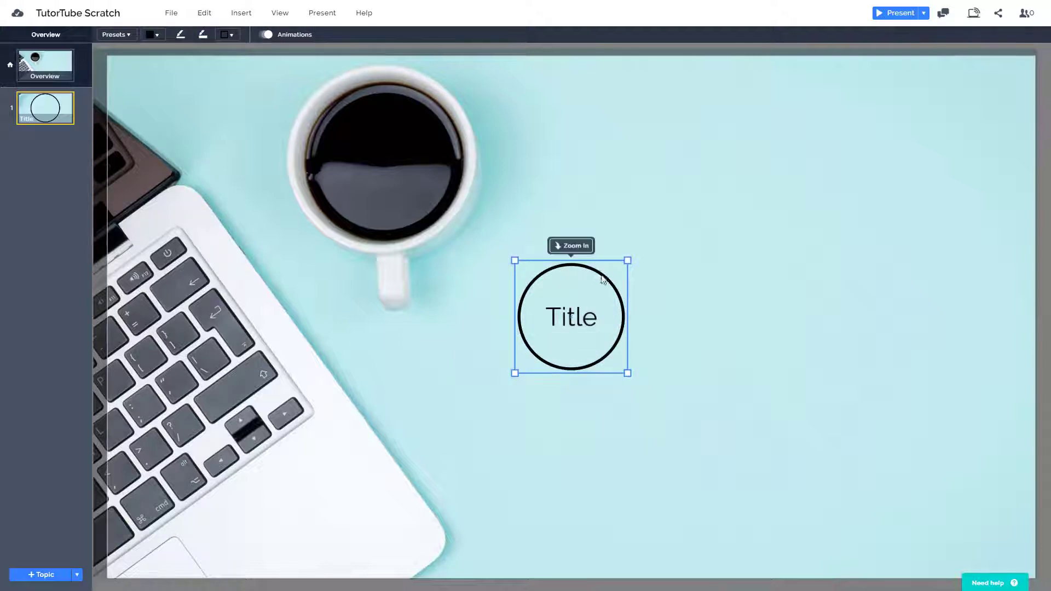
left_click(606, 281)
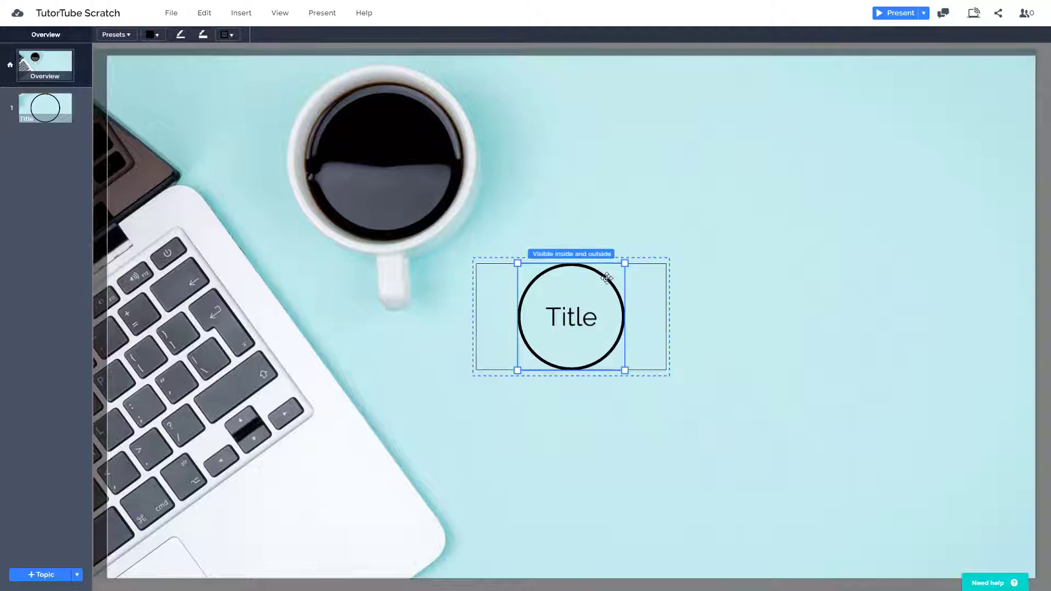
left_click_drag(605, 281, 593, 280)
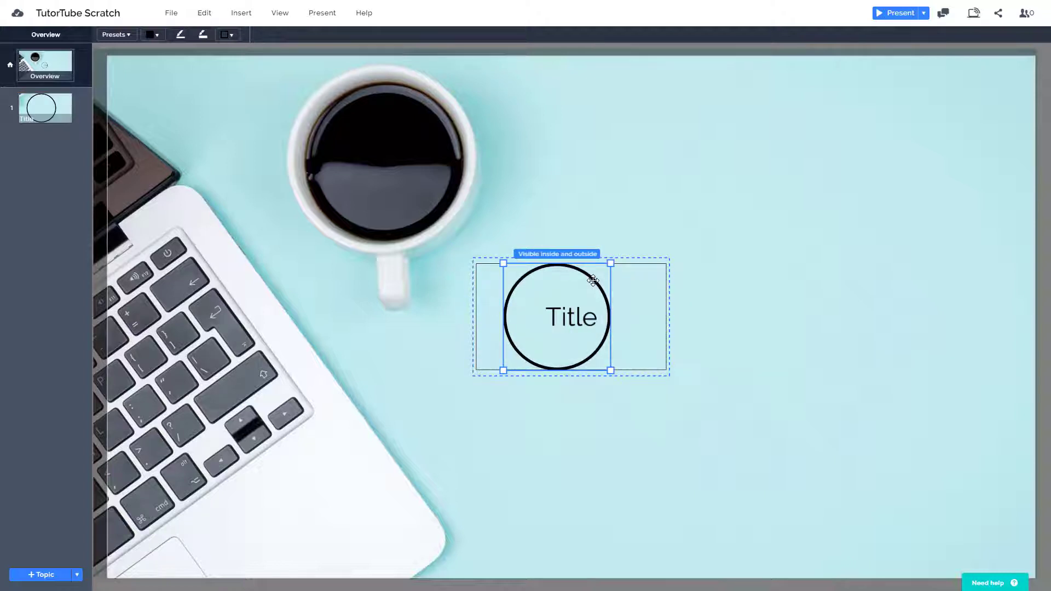
left_click(662, 288)
Enlarge the Title circle slightly and move it onto the coffee cup
left_click(621, 296)
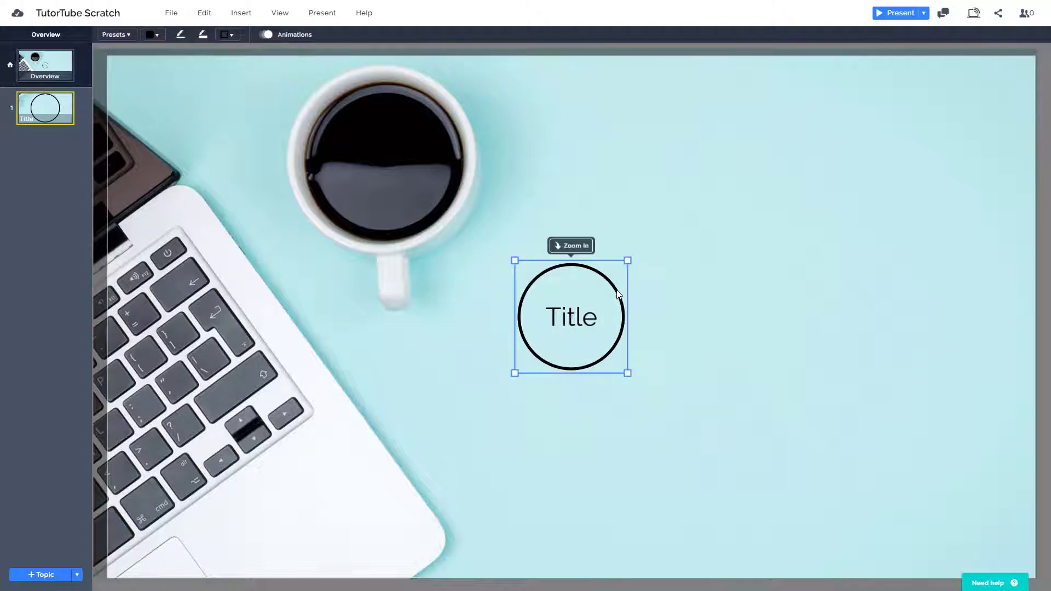
left_click_drag(618, 298, 591, 260)
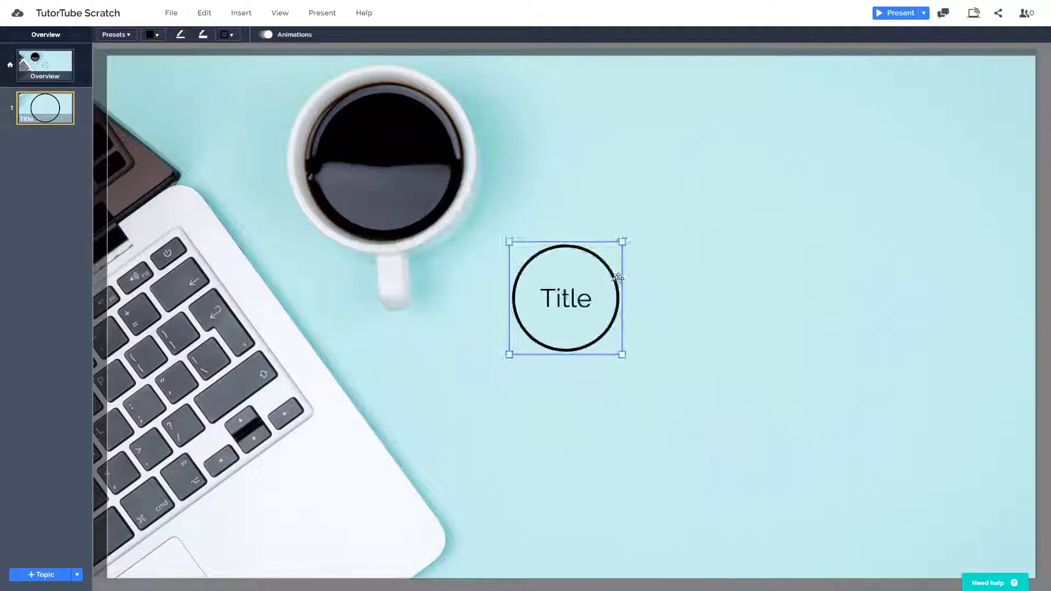
left_click_drag(627, 357, 633, 362)
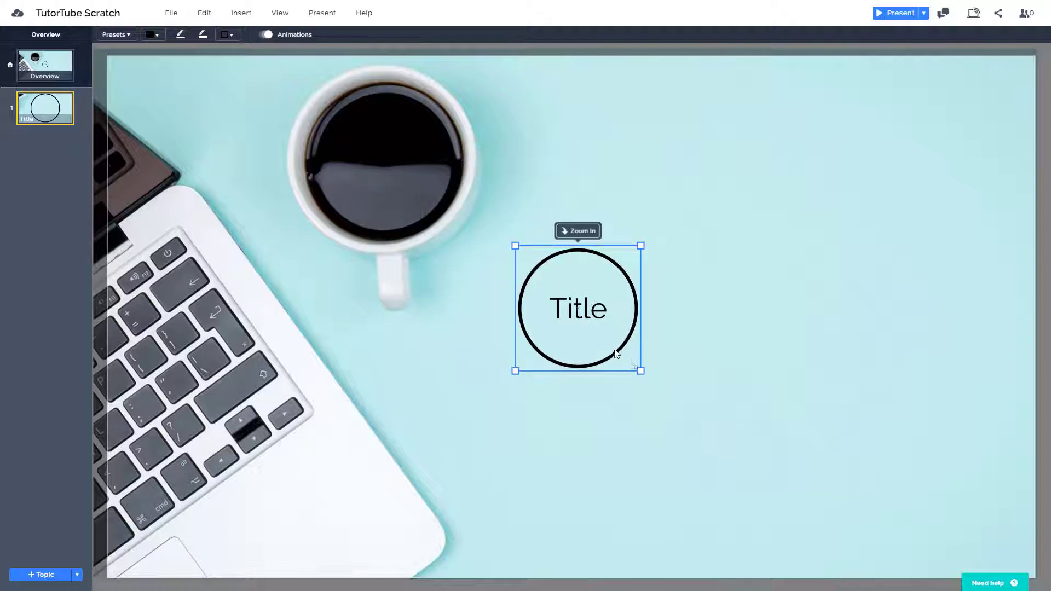
left_click_drag(584, 314, 422, 207)
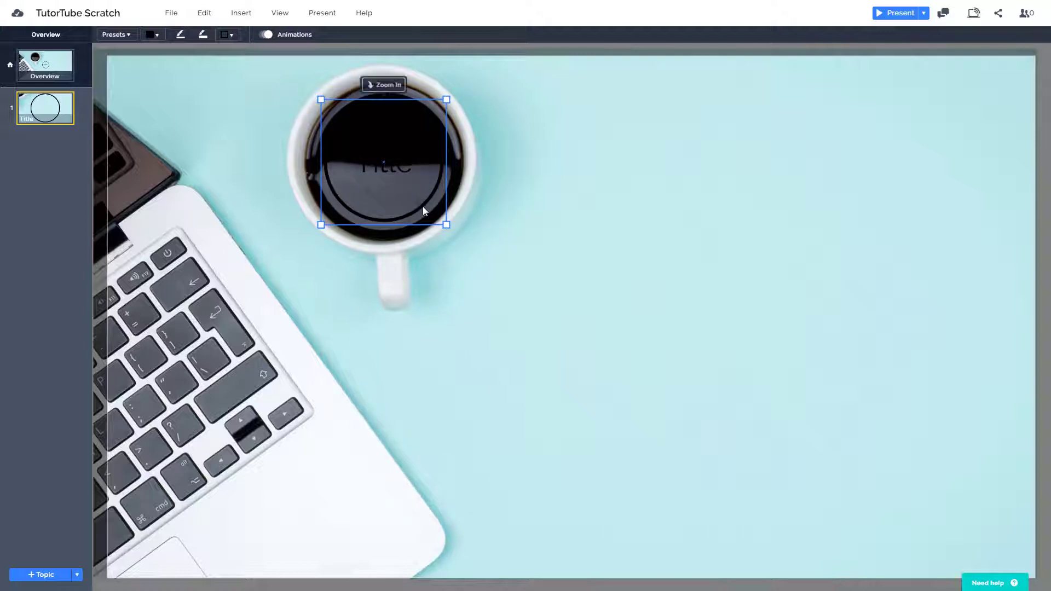
Make the Title topic's circle border white
left_click(156, 33)
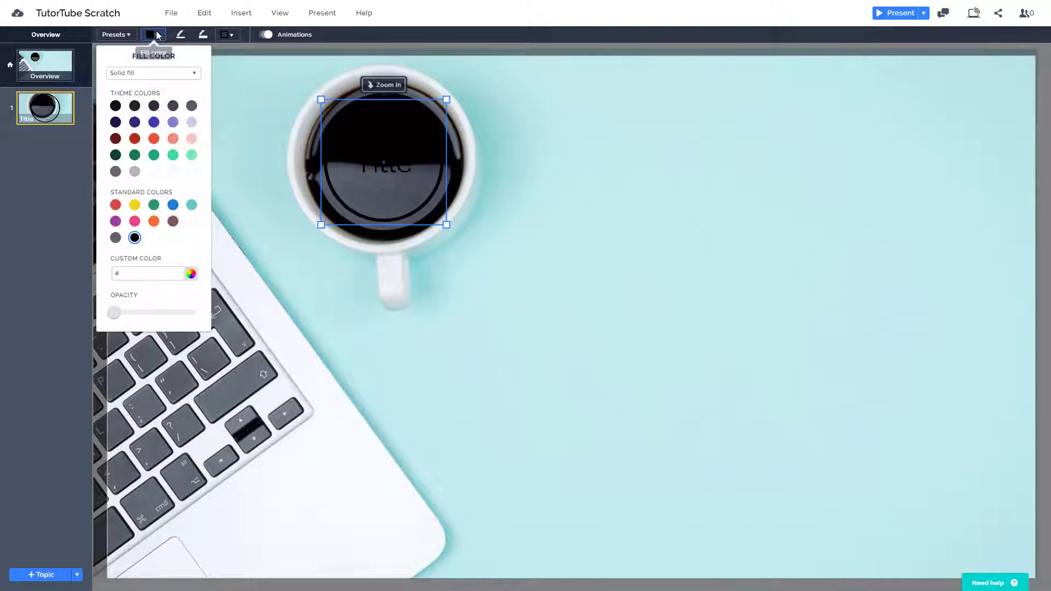
left_click(229, 36)
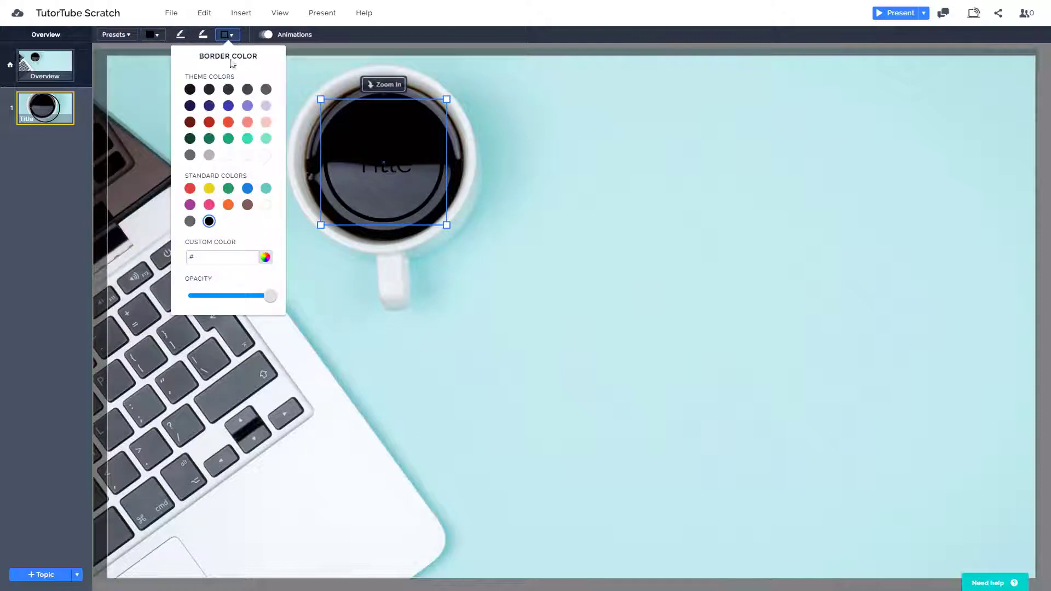
left_click(229, 156)
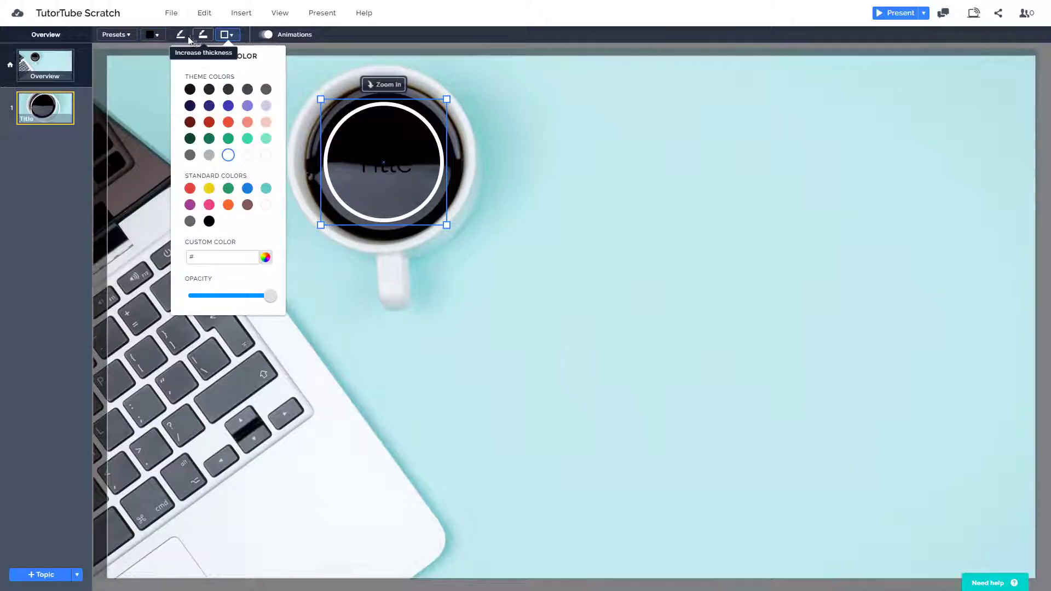
left_click(385, 162)
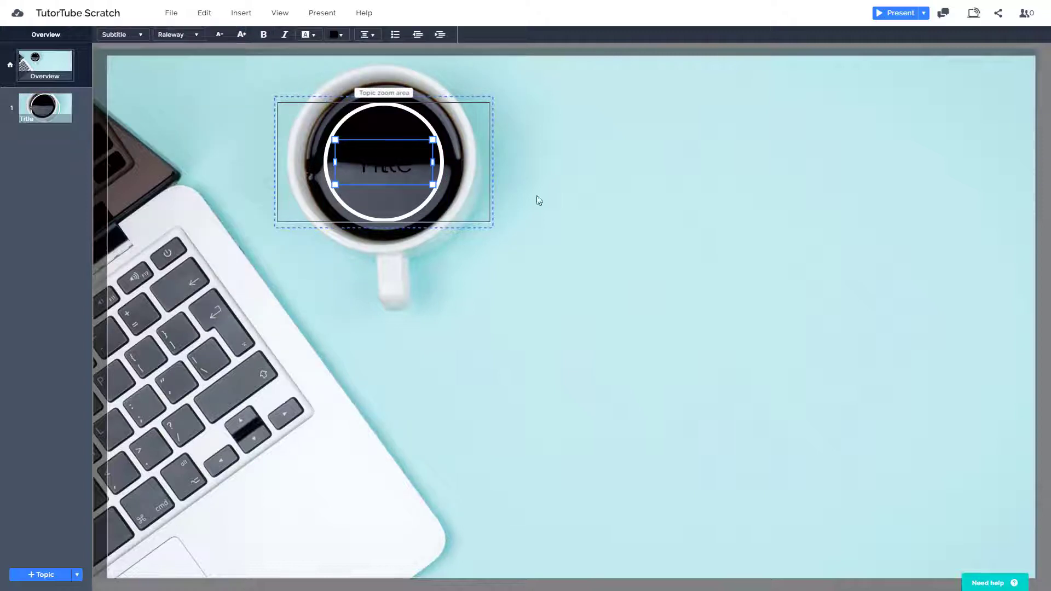
Make the circle's Title text white
left_click(614, 217)
left_click(406, 163)
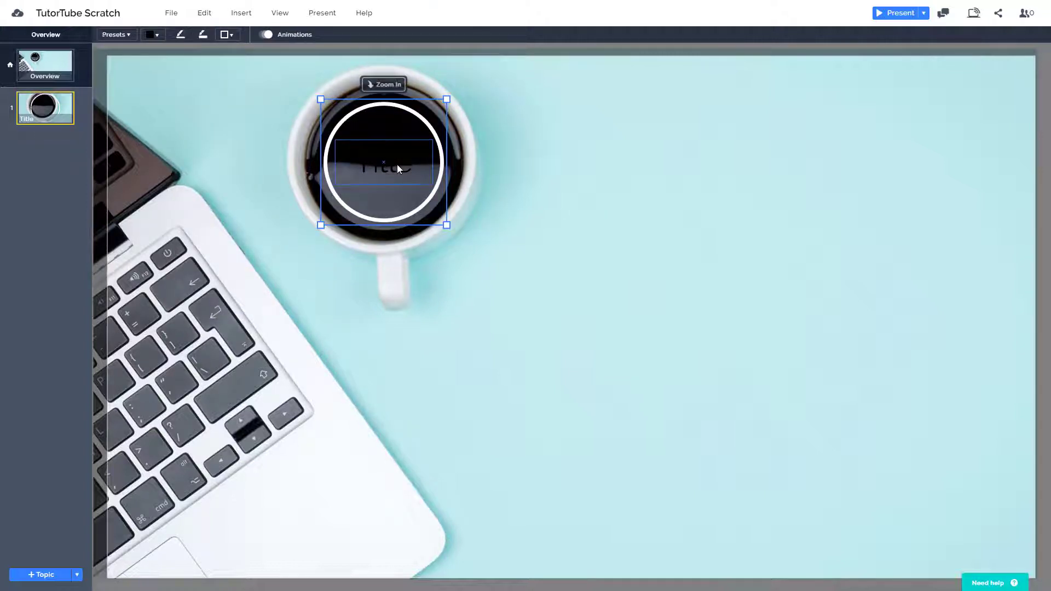
left_click(396, 164)
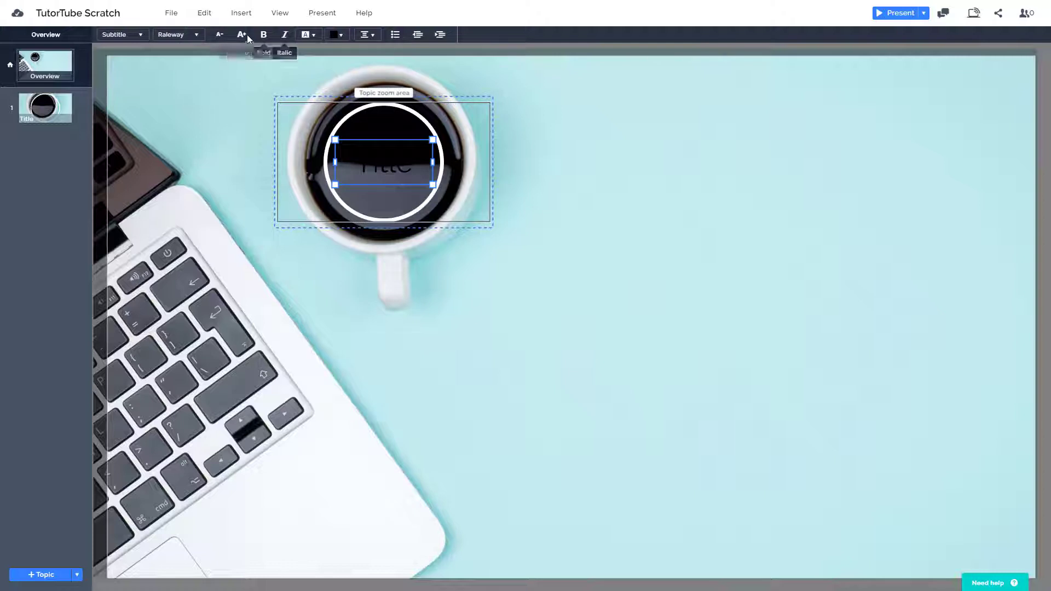
left_click(337, 35)
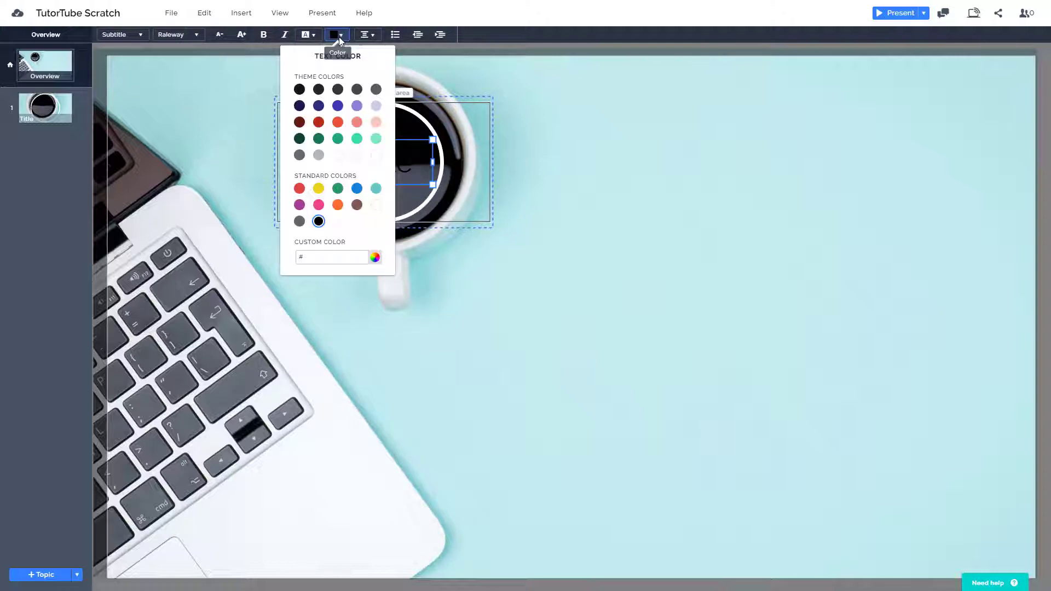
left_click(357, 156)
left_click(681, 188)
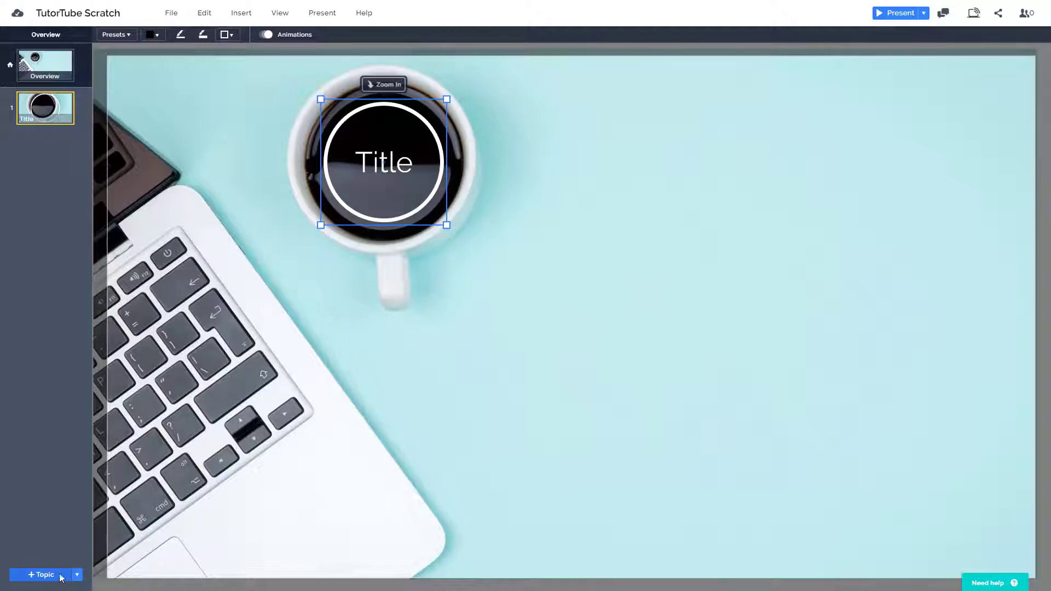
Replace the circle's Title text with 'Introduction'
left_click(77, 574)
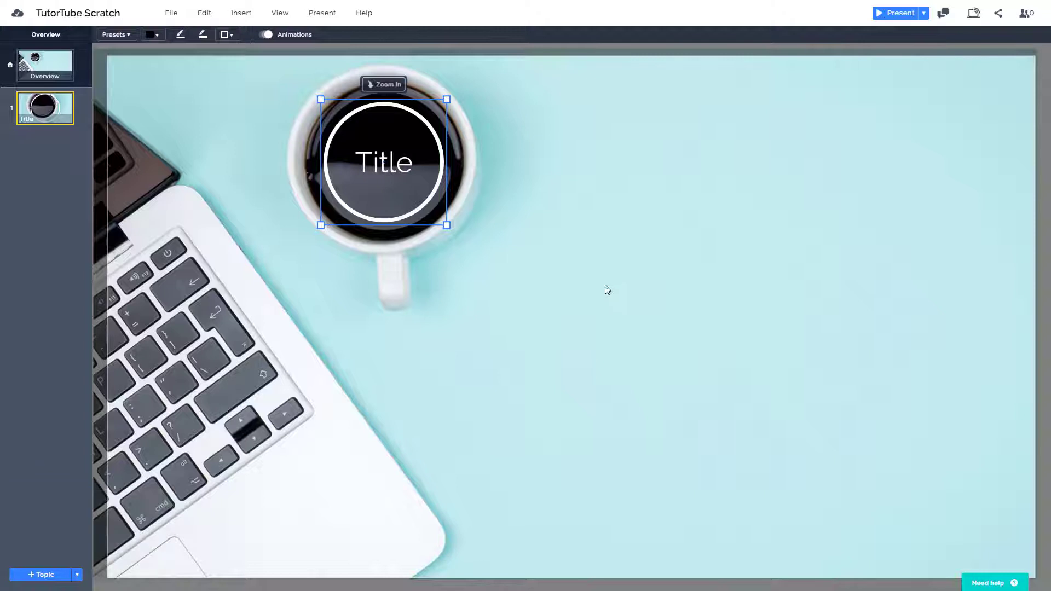
left_click(395, 163)
double_click(395, 163)
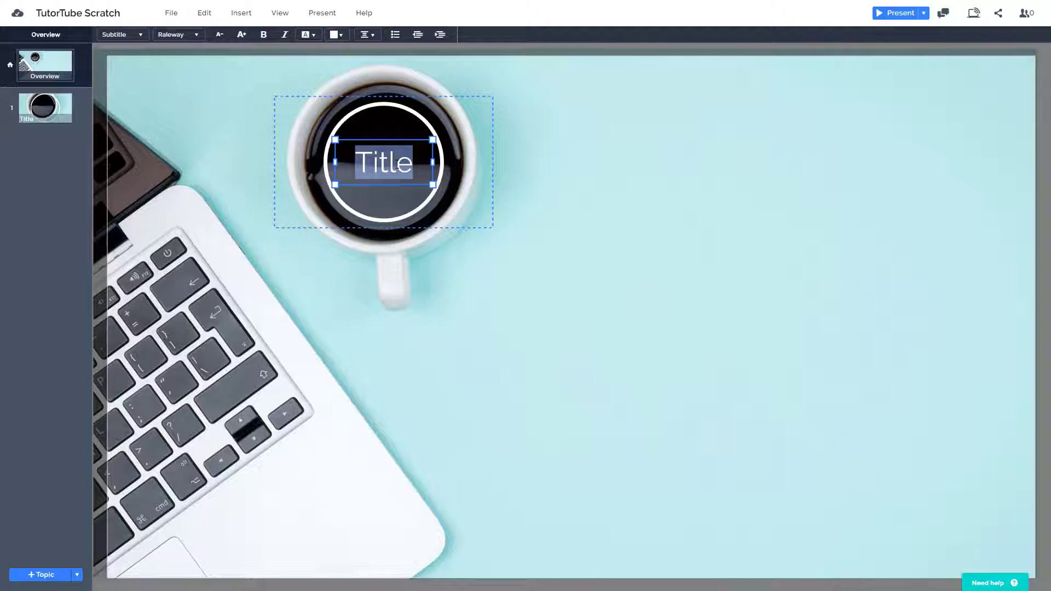
type("In")
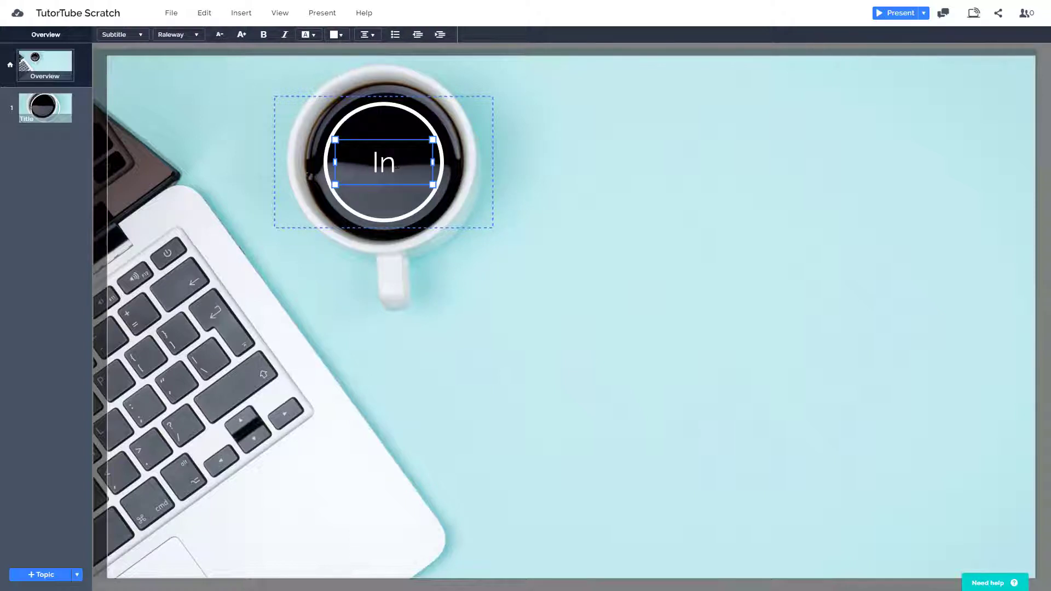
type("troduction")
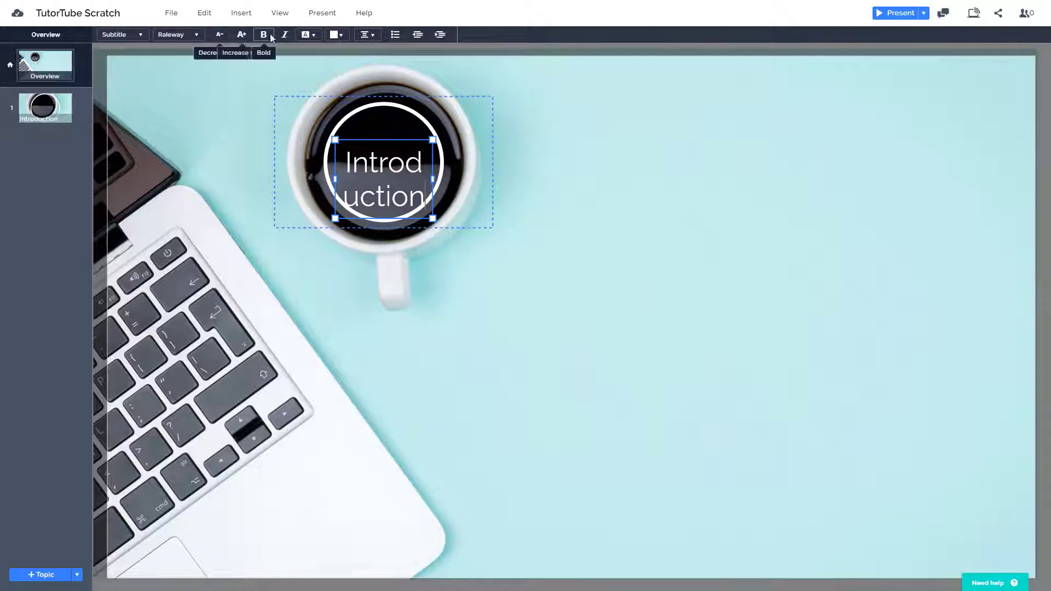
Shrink the Introduction text five sizes so it fits on one line
double_click(376, 179)
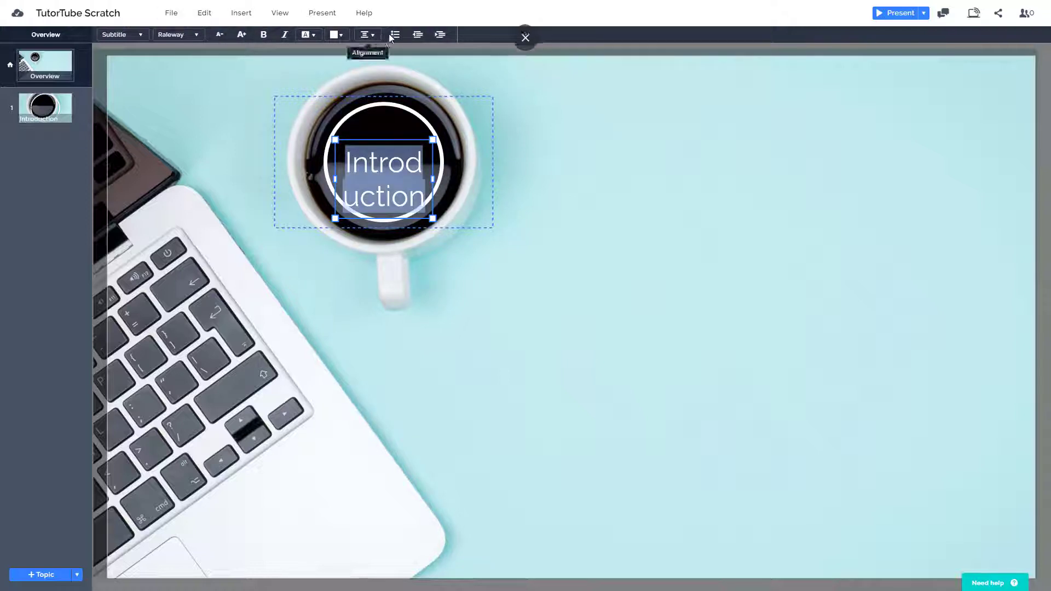
left_click(219, 35)
left_click(220, 35)
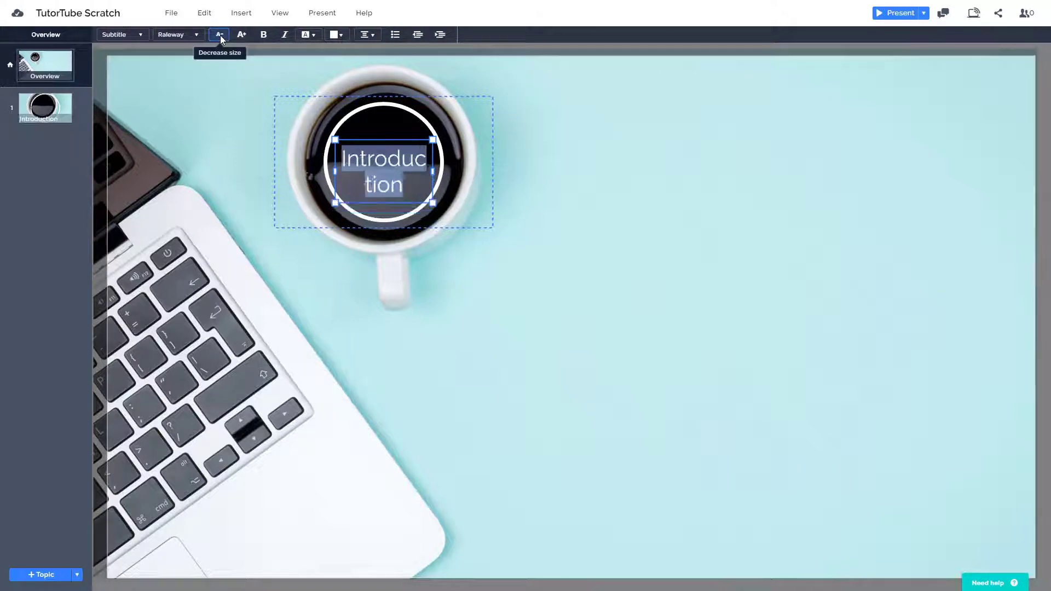
left_click(220, 35)
left_click(219, 35)
left_click(219, 35)
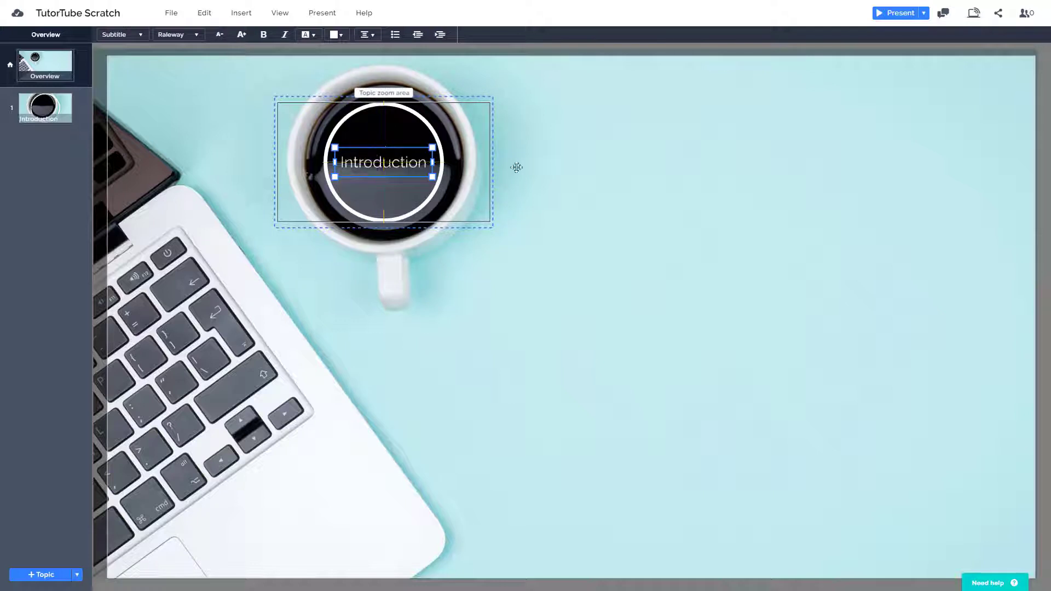
left_click(617, 179)
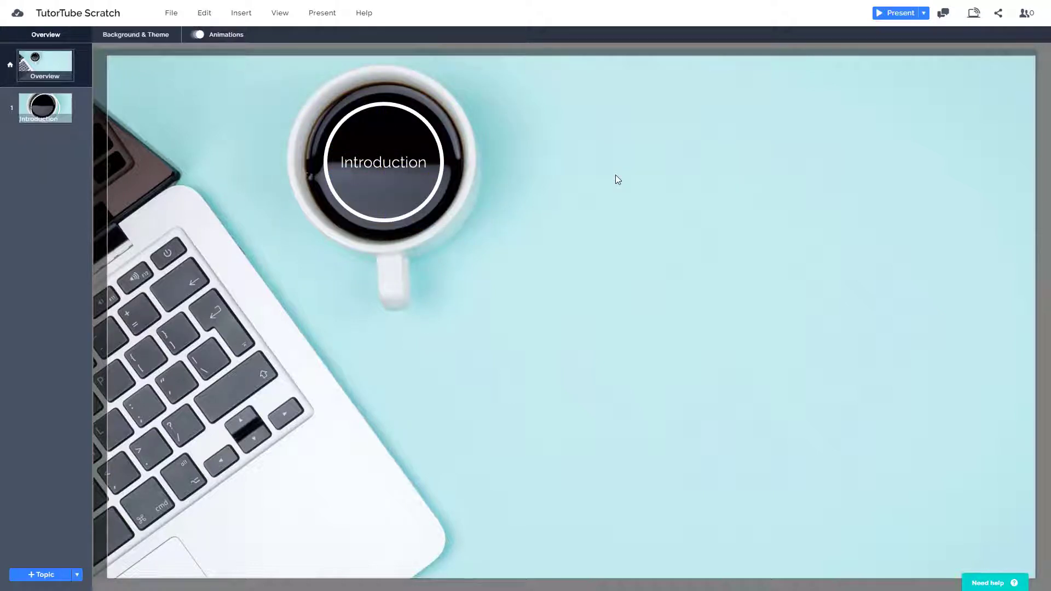
Zoom into the Introduction topic and type the heading in its top text box
left_click(427, 181)
left_click(427, 178)
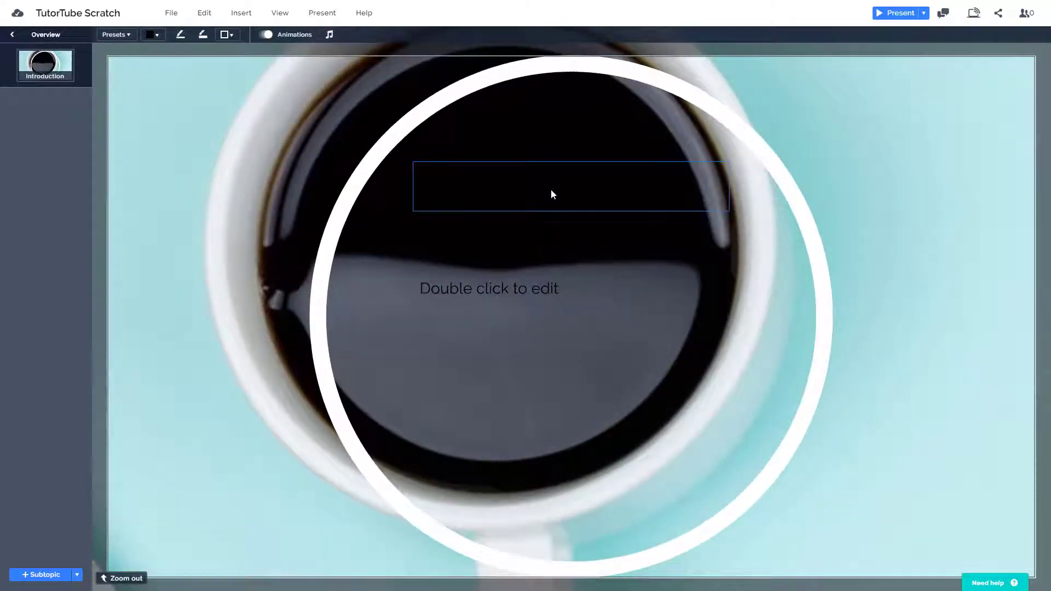
left_click(551, 190)
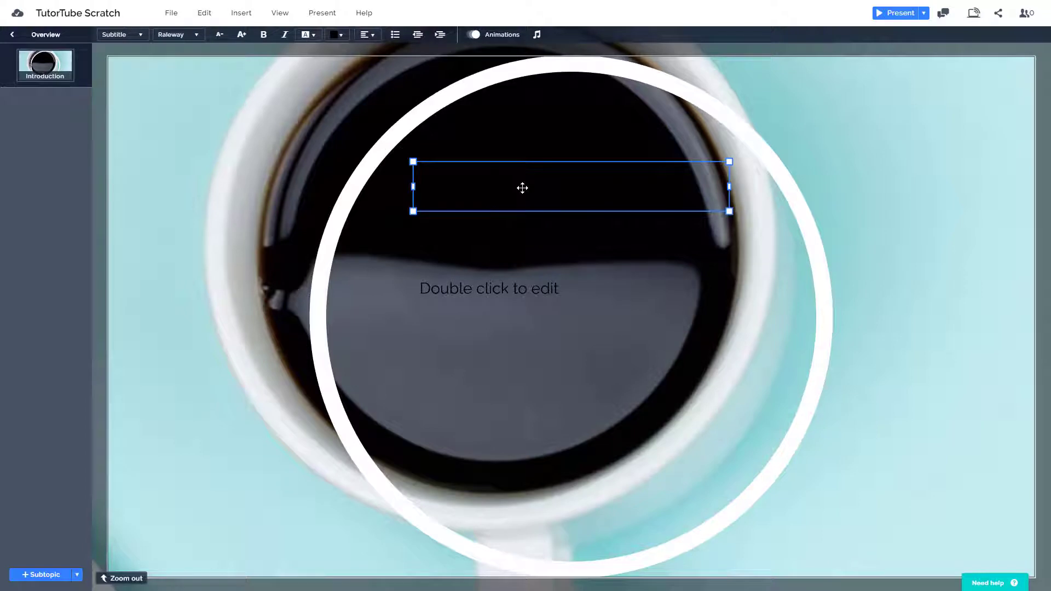
type("Welcome")
key("BackSpace")
key("BackSpace")
key("BackSpace")
key("BackSpace")
key("BackSpace")
key("BackSpace")
key("BackSpace")
key("BackSpace")
type("Welcome to")
Make the whole heading text white
key("ctrl+a")
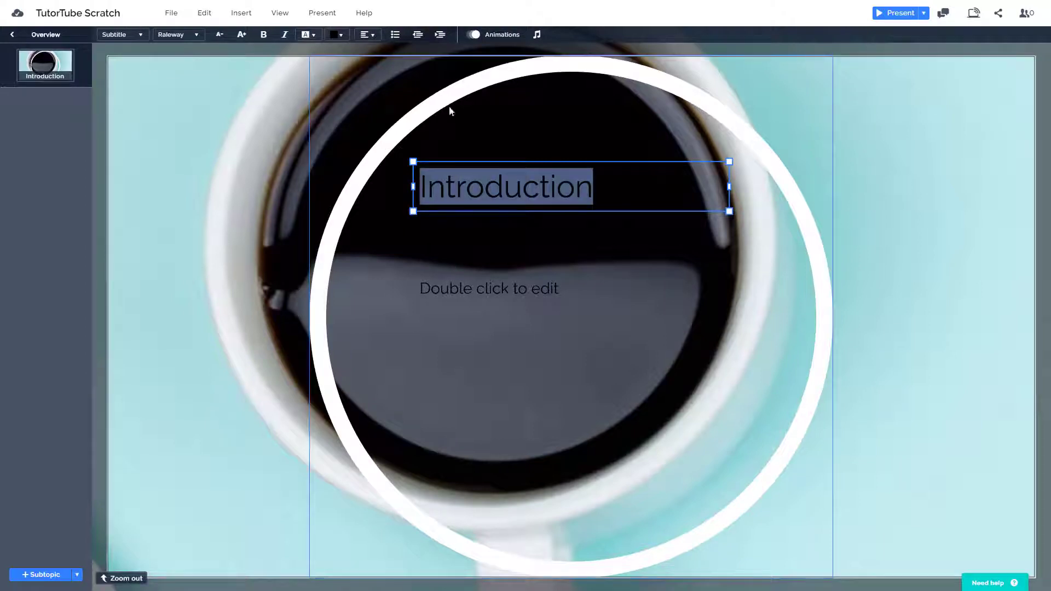
left_click(340, 36)
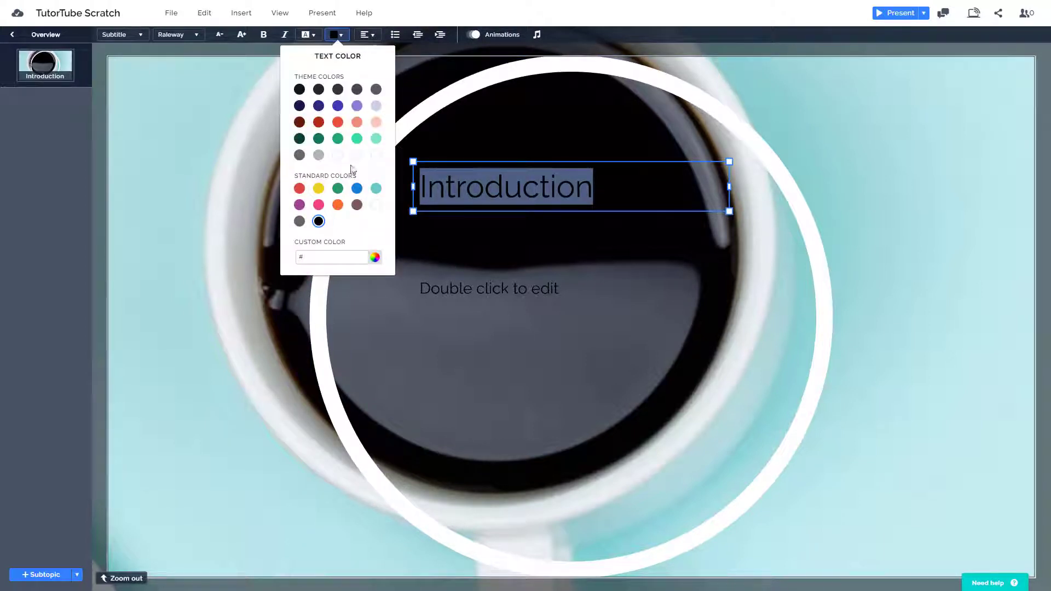
left_click(338, 155)
left_click(503, 297)
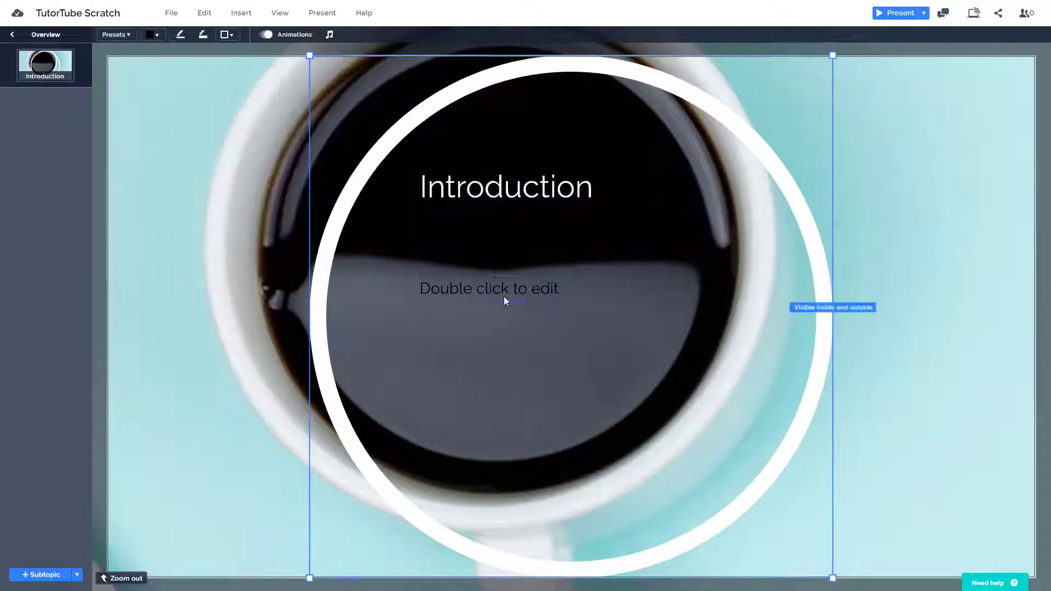
Add the white subtitle 'TutorTube is a Video Tutorial Channel' and shrink its text box
left_click(504, 290)
left_click(504, 290)
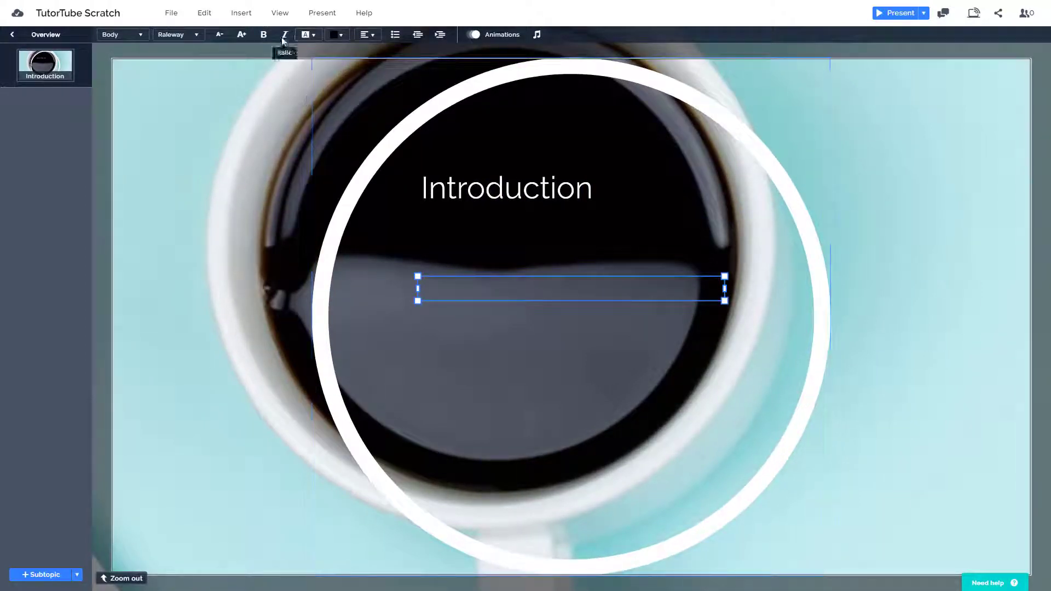
left_click(336, 34)
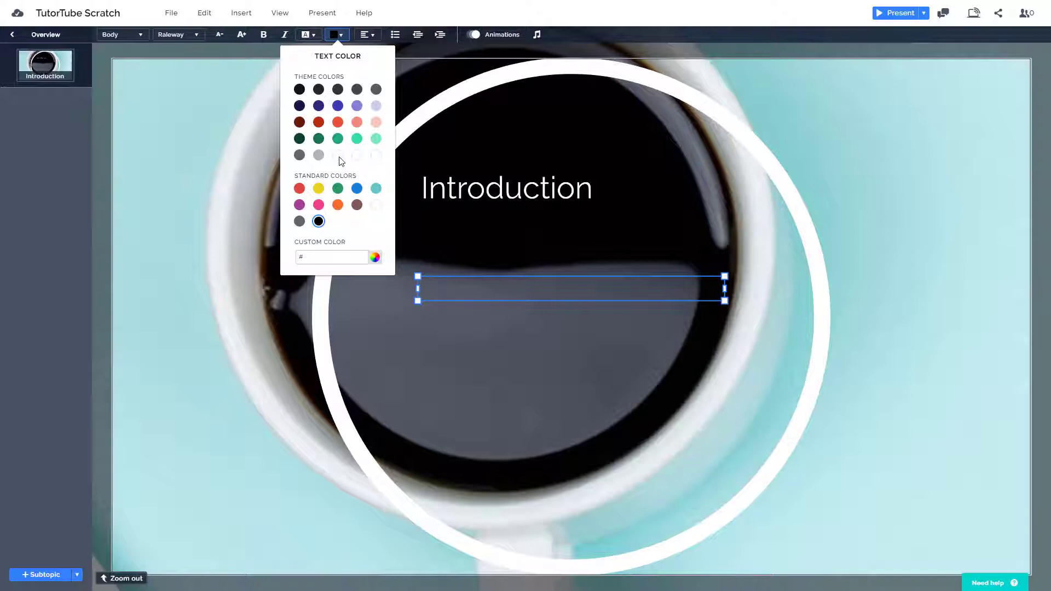
left_click(338, 155)
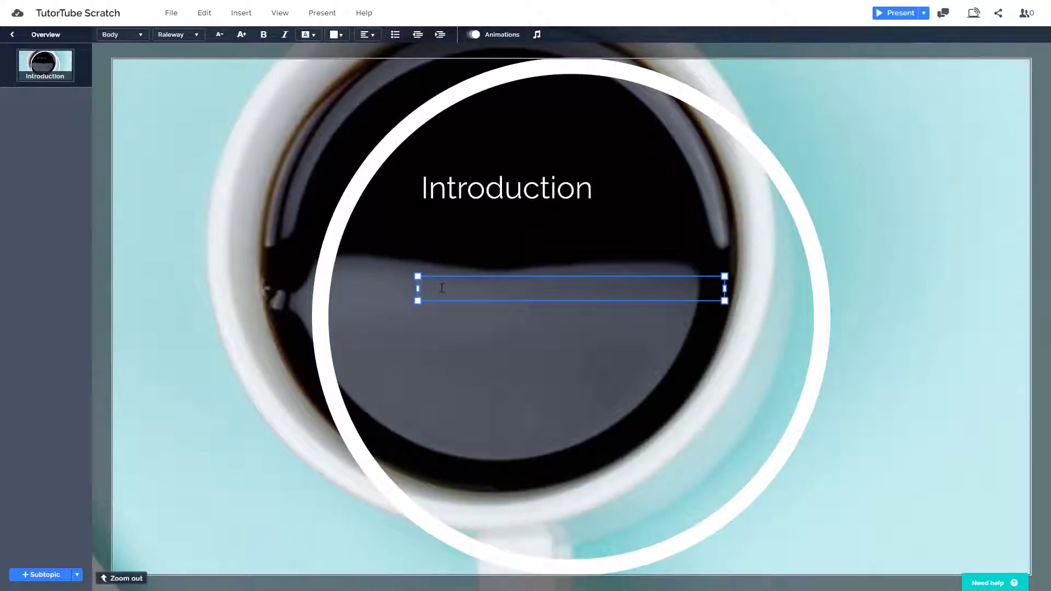
type("Tube is a Video")
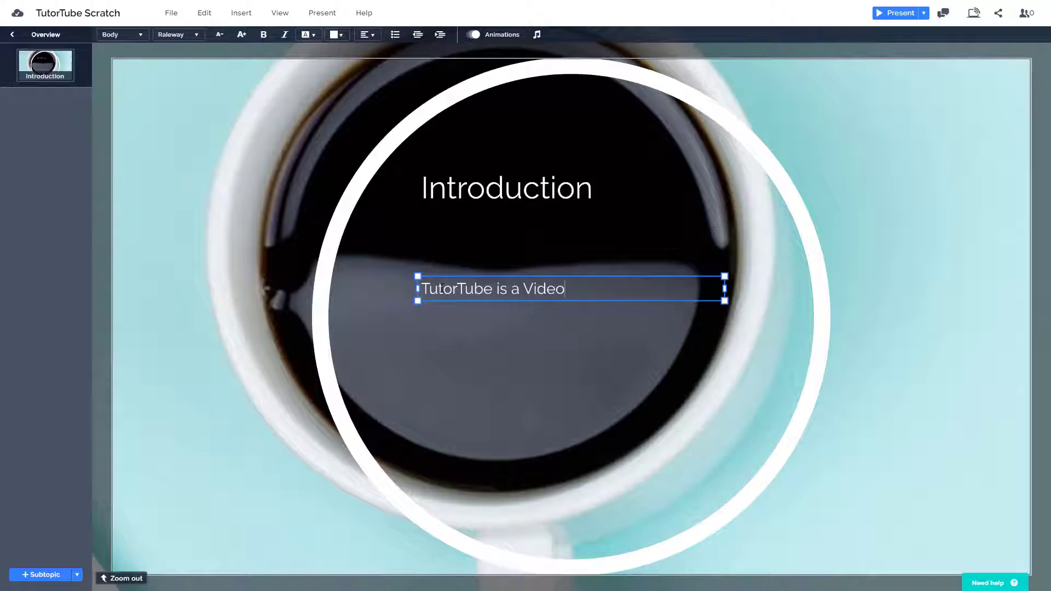
type(" Tutorial Channel")
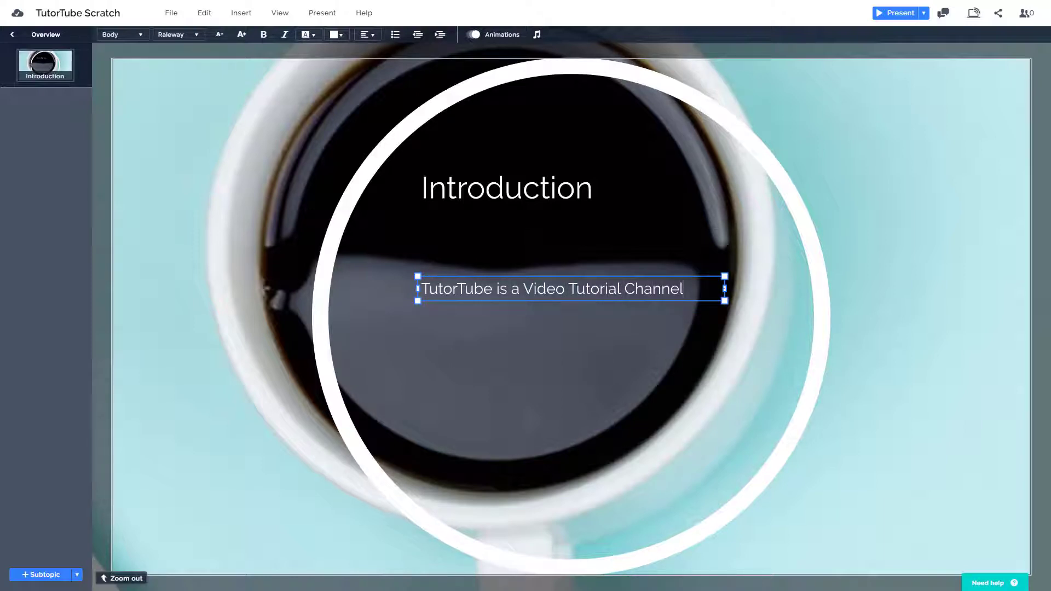
left_click_drag(725, 300, 653, 327)
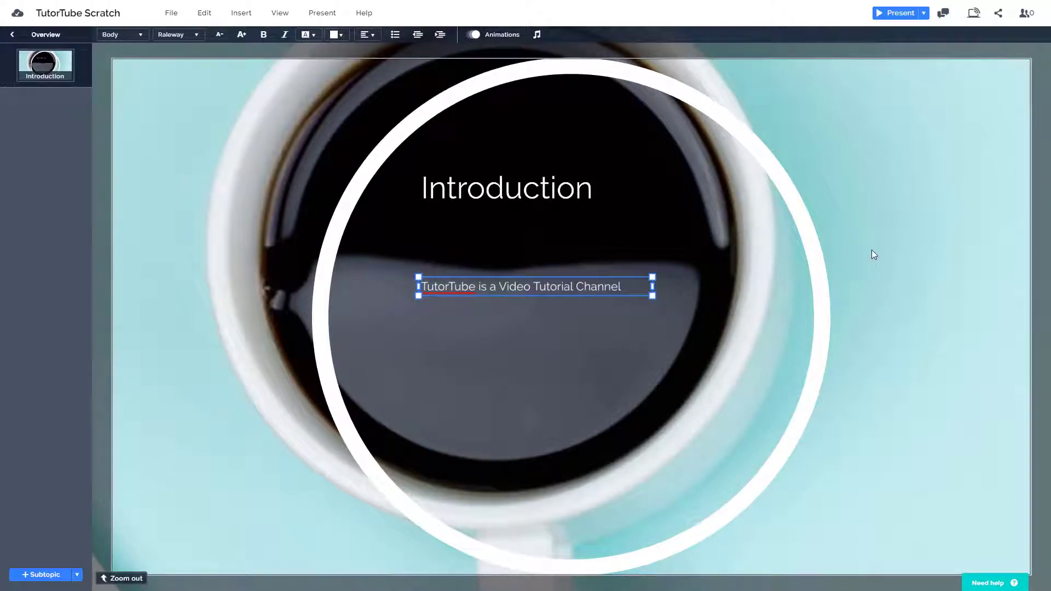
Move the circle frame onto the cup, shift title and subtitle left, and return to overview
left_click(812, 224)
left_click_drag(798, 230, 720, 149)
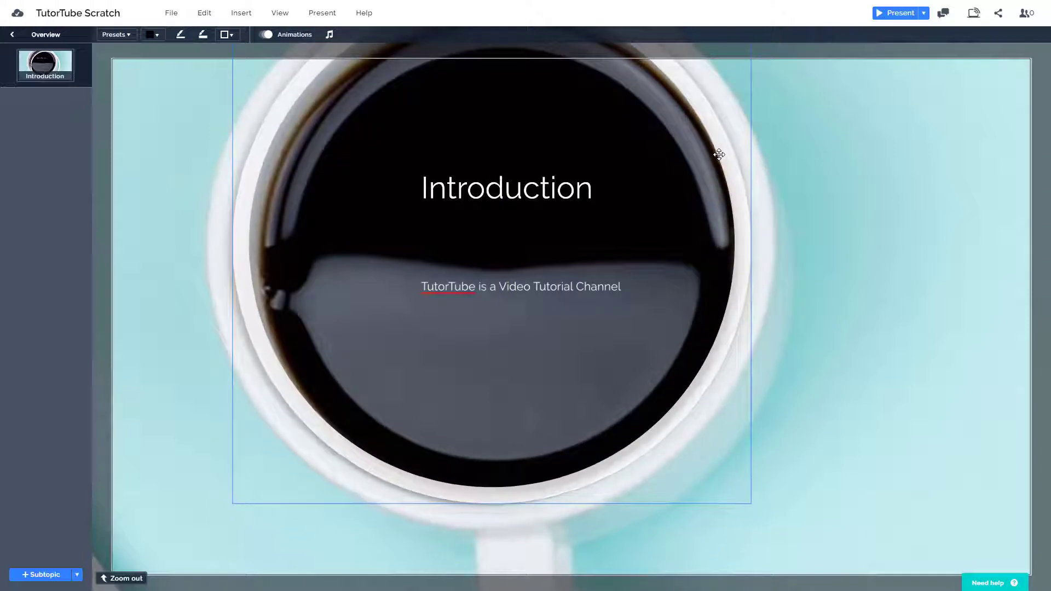
left_click(569, 284)
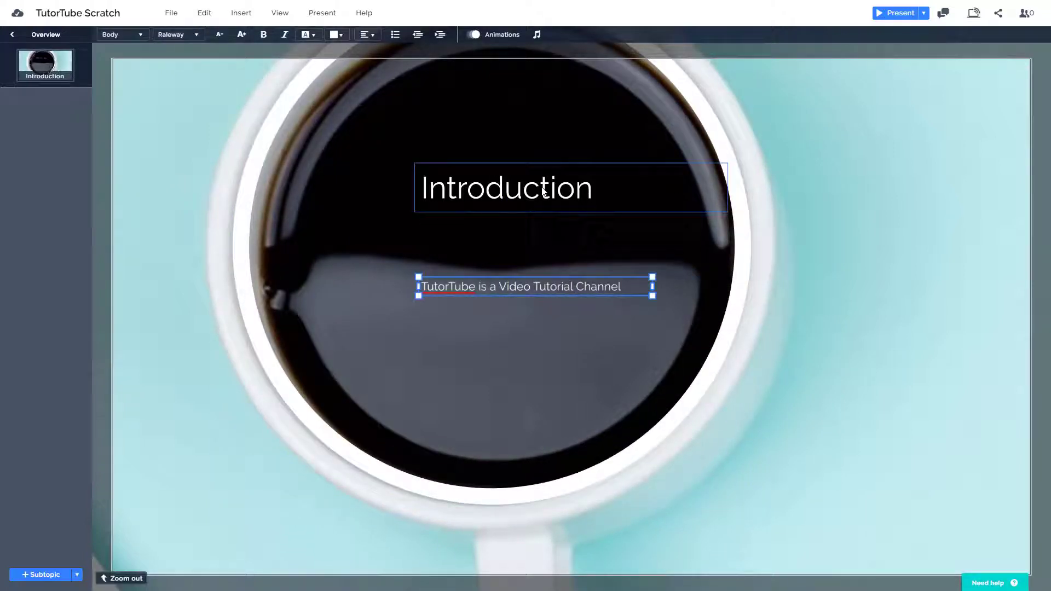
left_click(559, 170, "shift")
left_click_drag(565, 170, 514, 171)
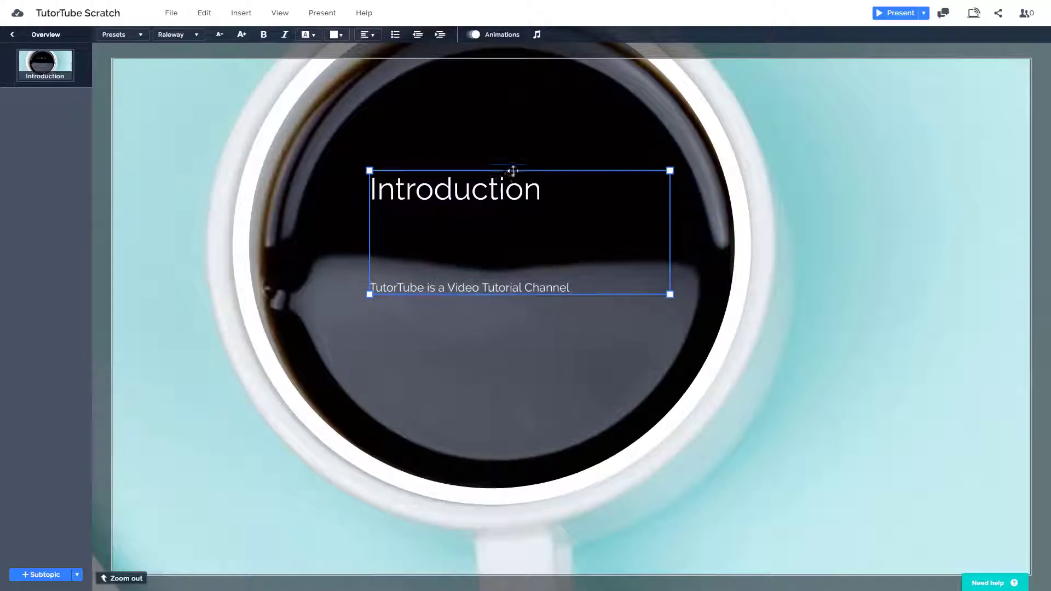
left_click(857, 178)
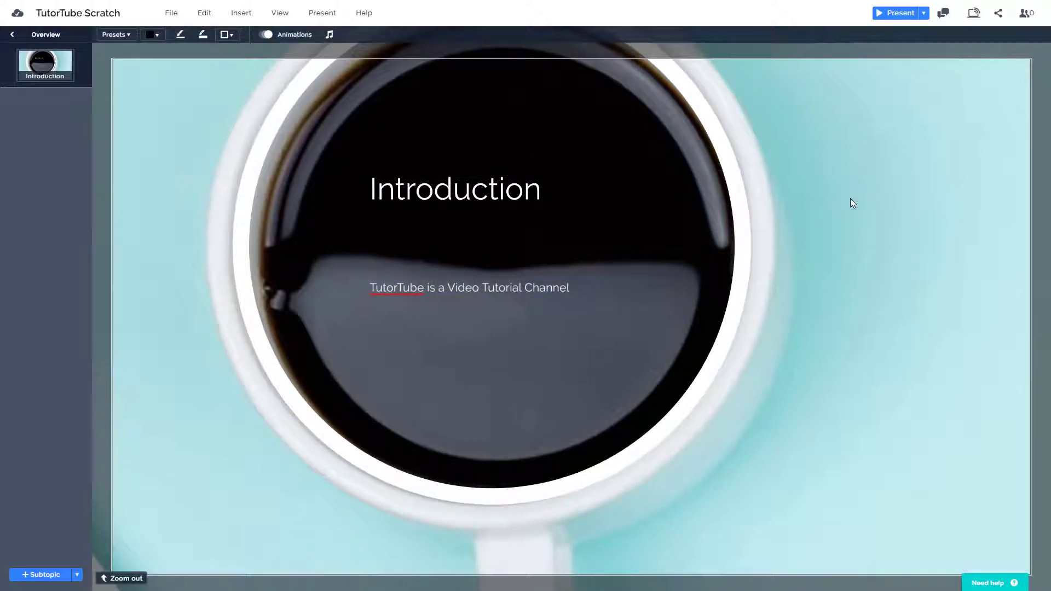
left_click(850, 200)
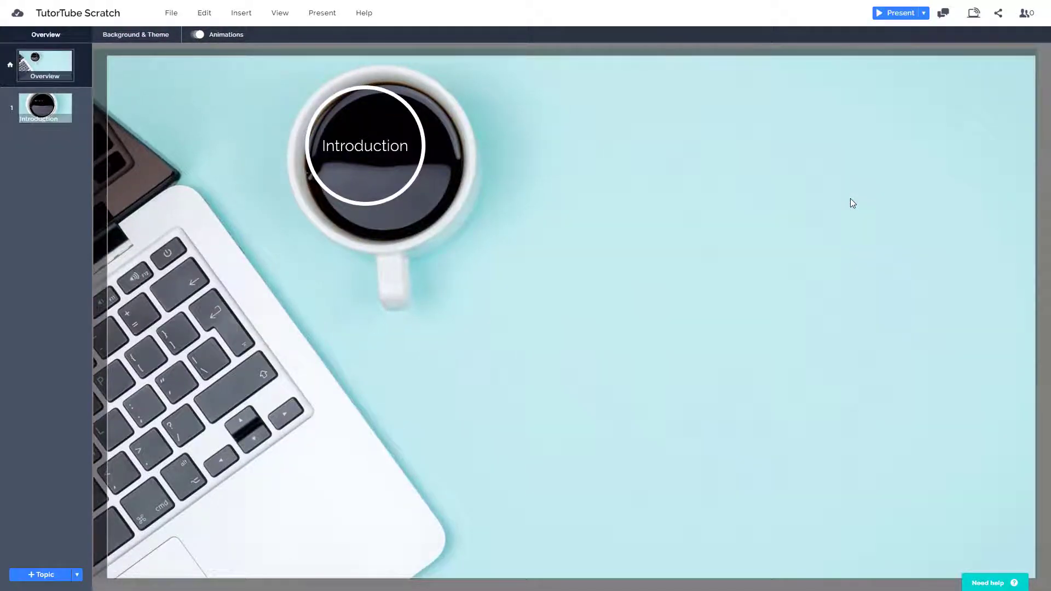
Switch between the overview and the Introduction topic, ending inside Introduction
key("Right")
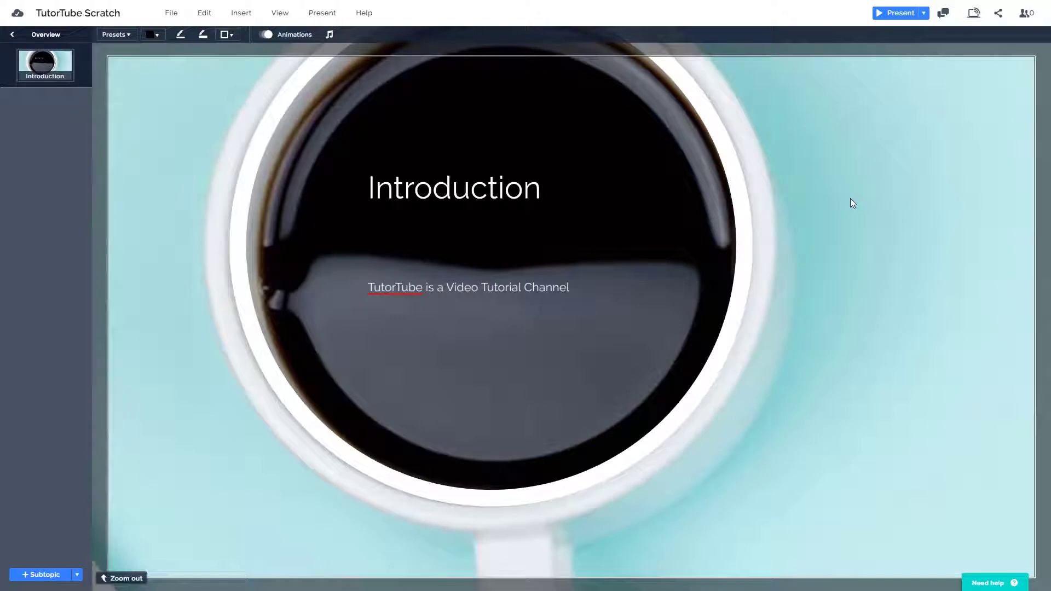
left_click(850, 201)
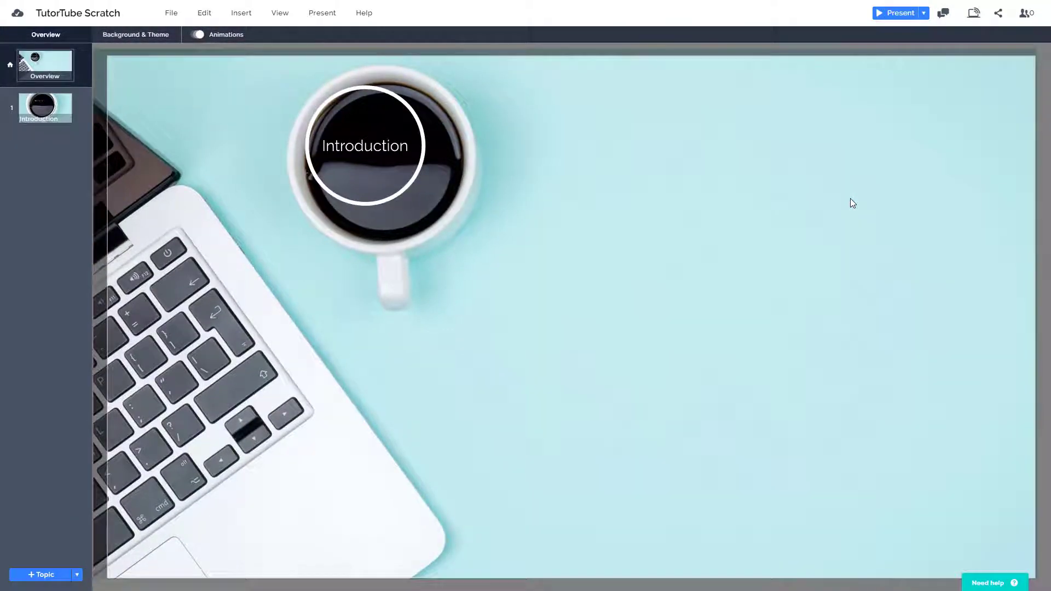
key("Right")
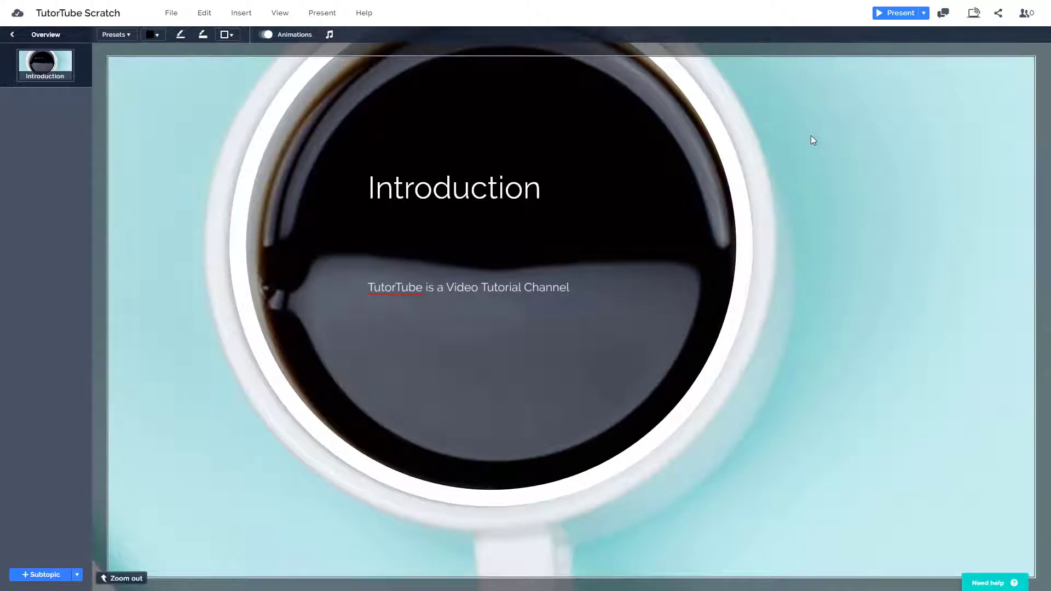
key("Left")
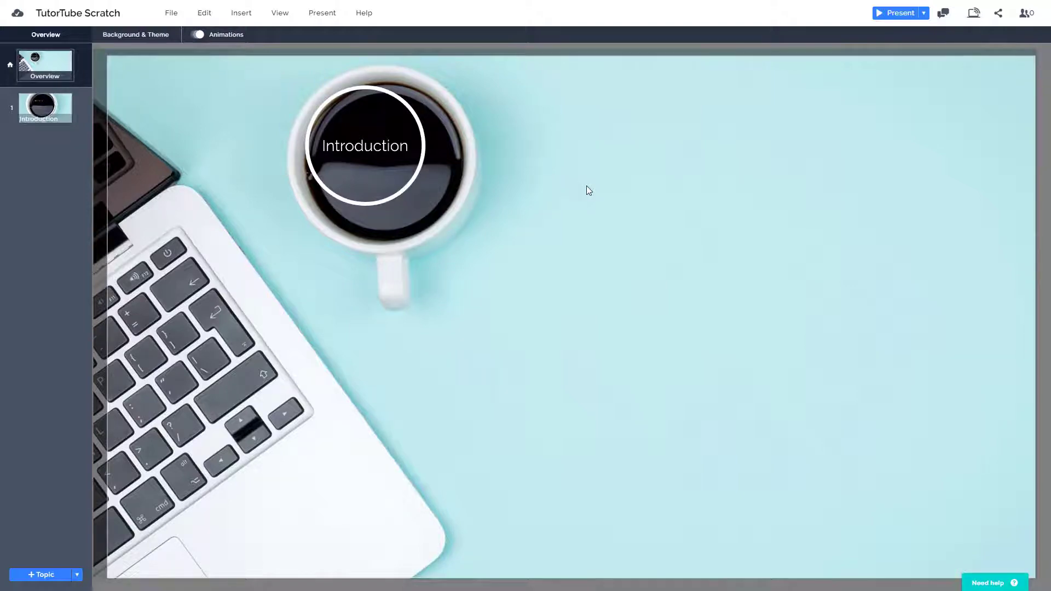
key("Right")
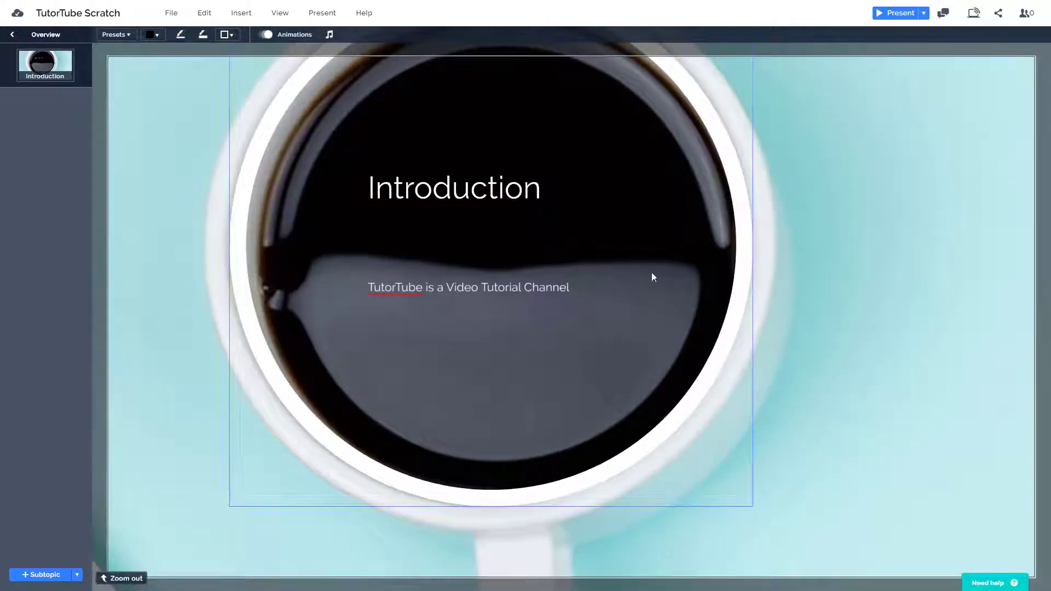
Add three circular Title subtopics to Introduction and select the top one's title
left_click(45, 574)
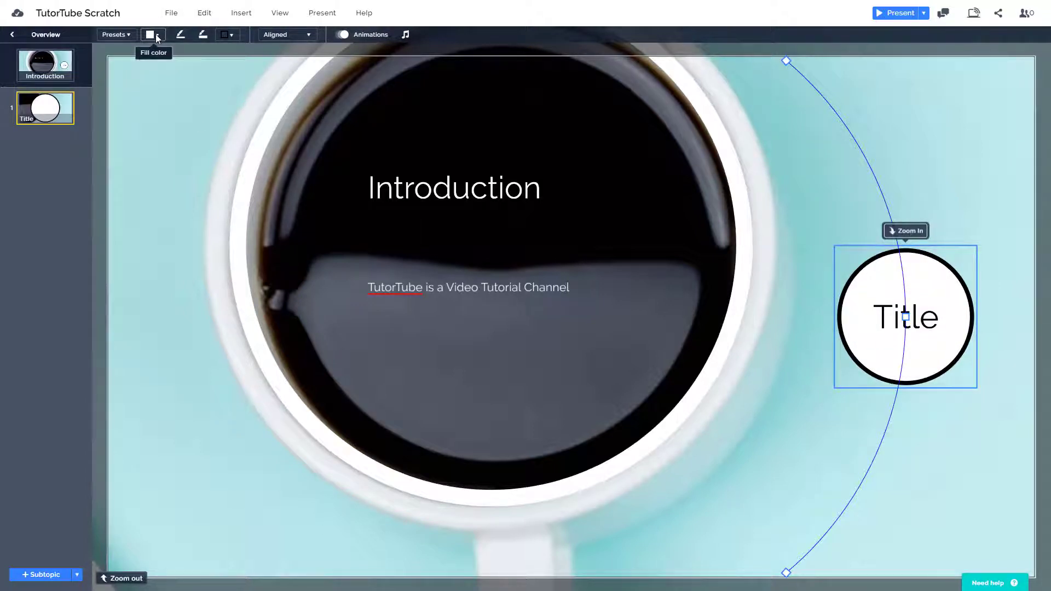
left_click(44, 579)
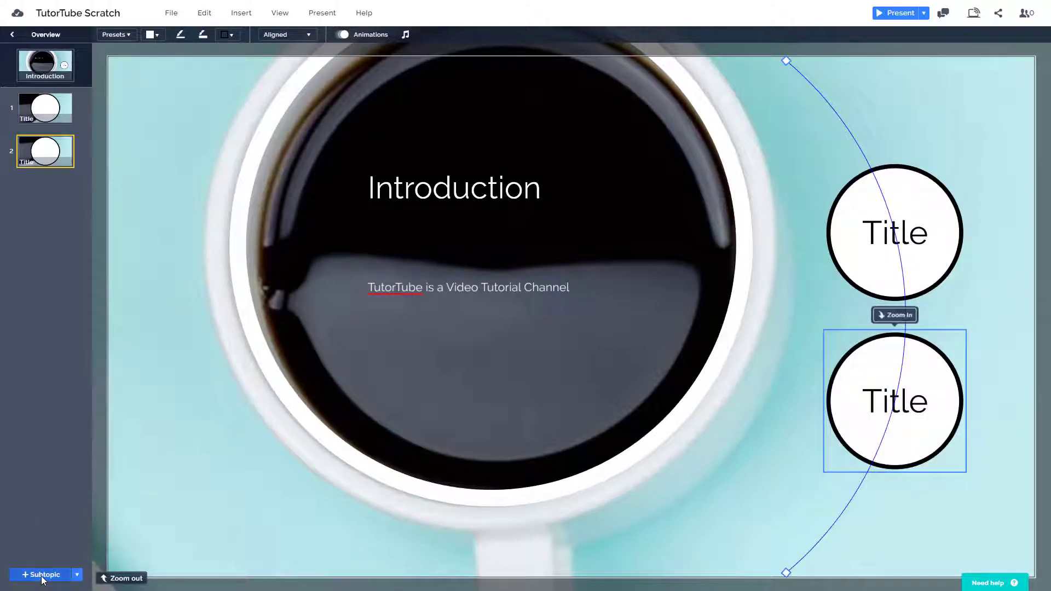
left_click(42, 576)
left_click(862, 157)
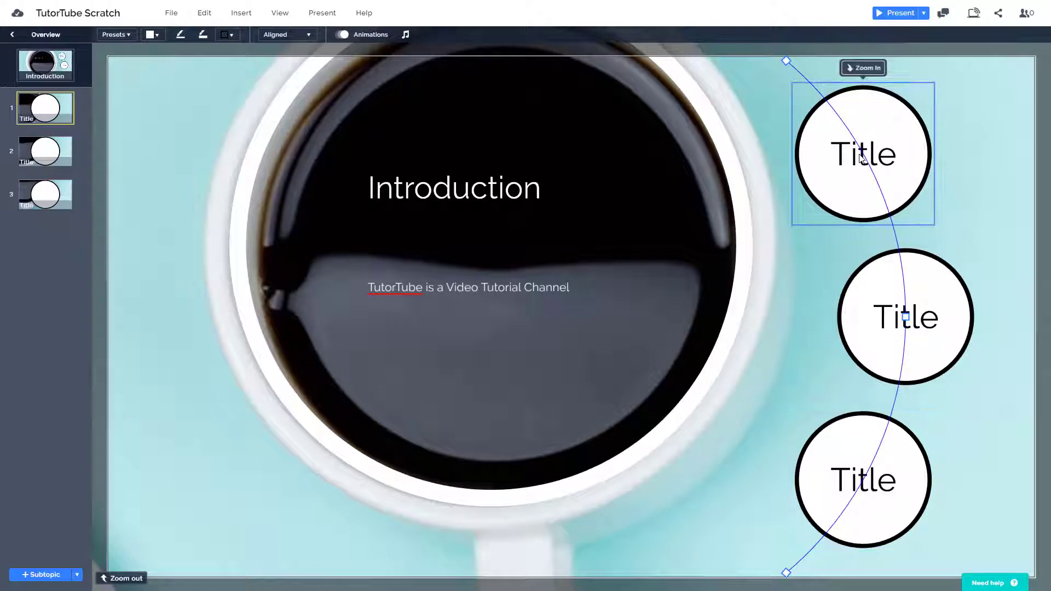
left_click(860, 156)
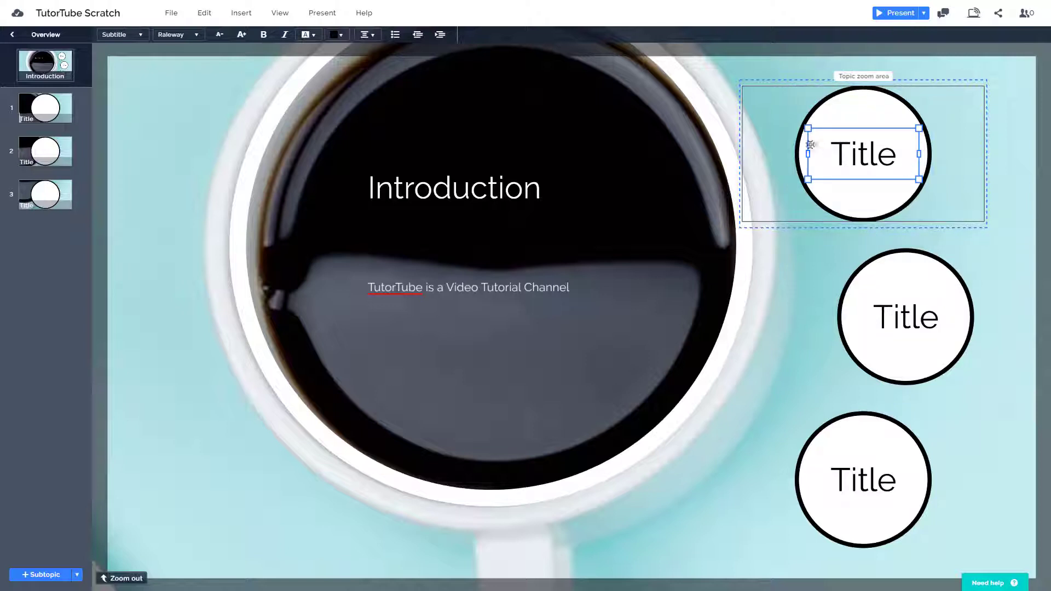
Rename the top subtopic 'Tutorial 1', shrink it two sizes to one line, and open it
double_click(875, 155)
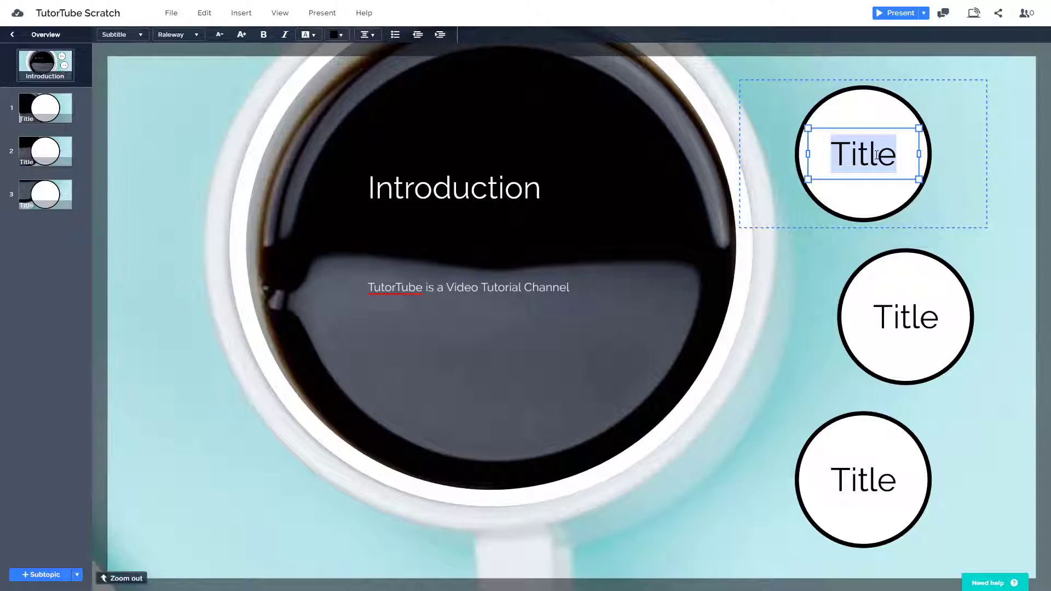
type("Tutor")
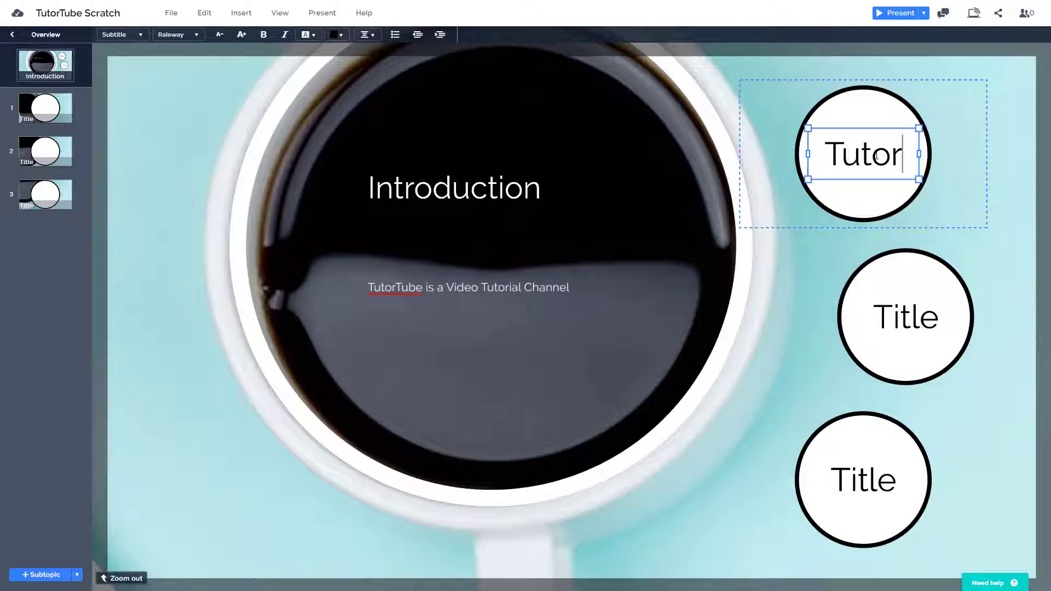
type("ial 1")
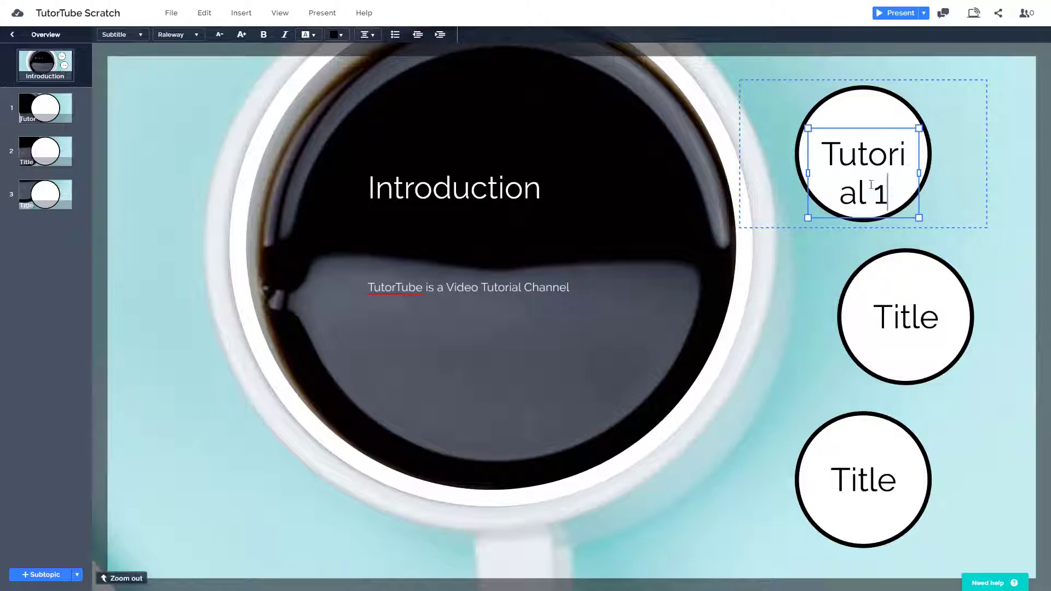
key("ctrl+a")
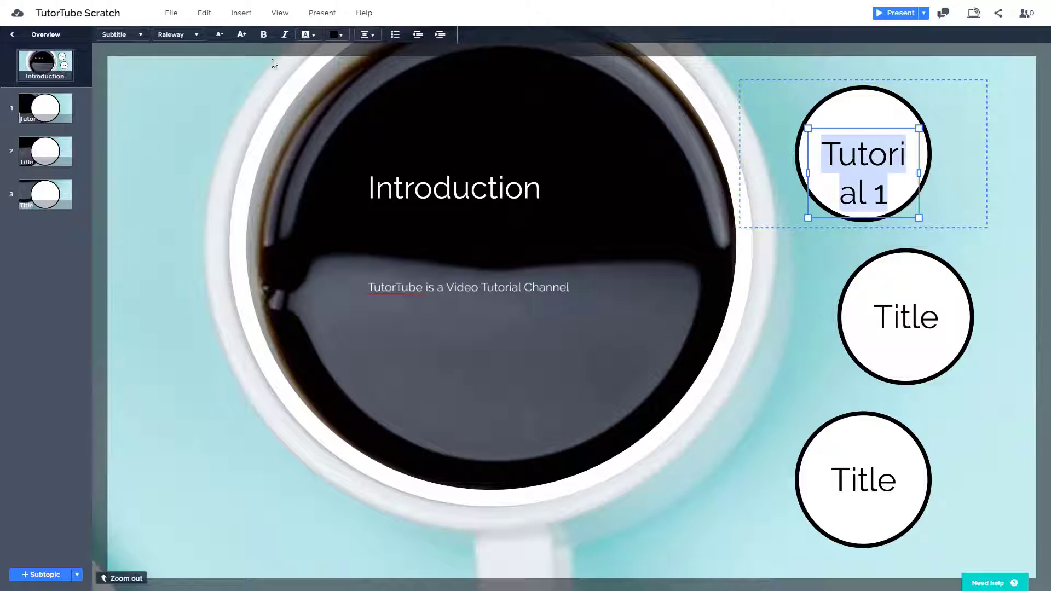
left_click(219, 34)
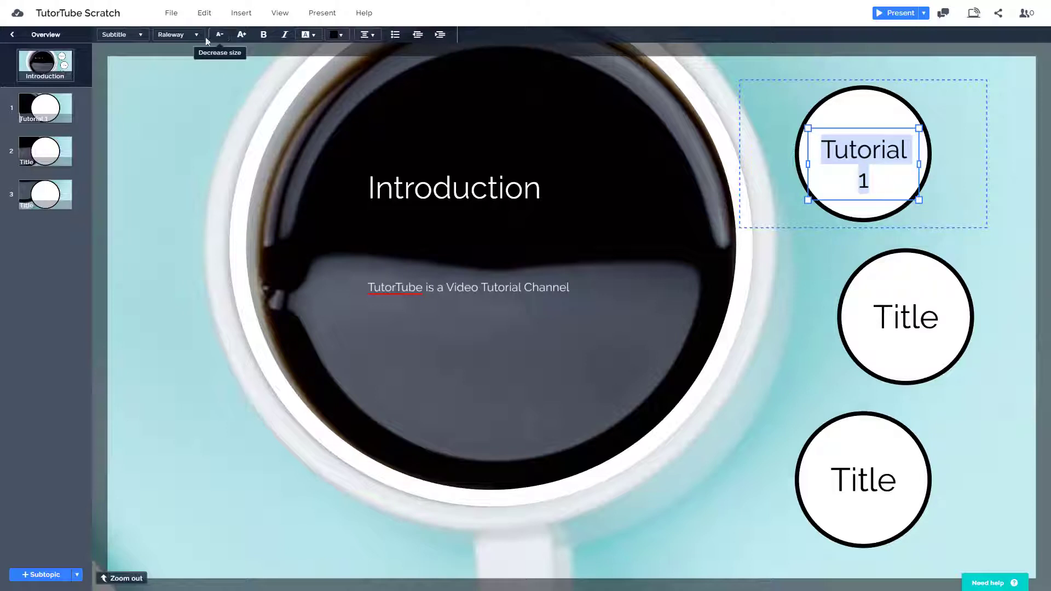
left_click(219, 35)
left_click(875, 166)
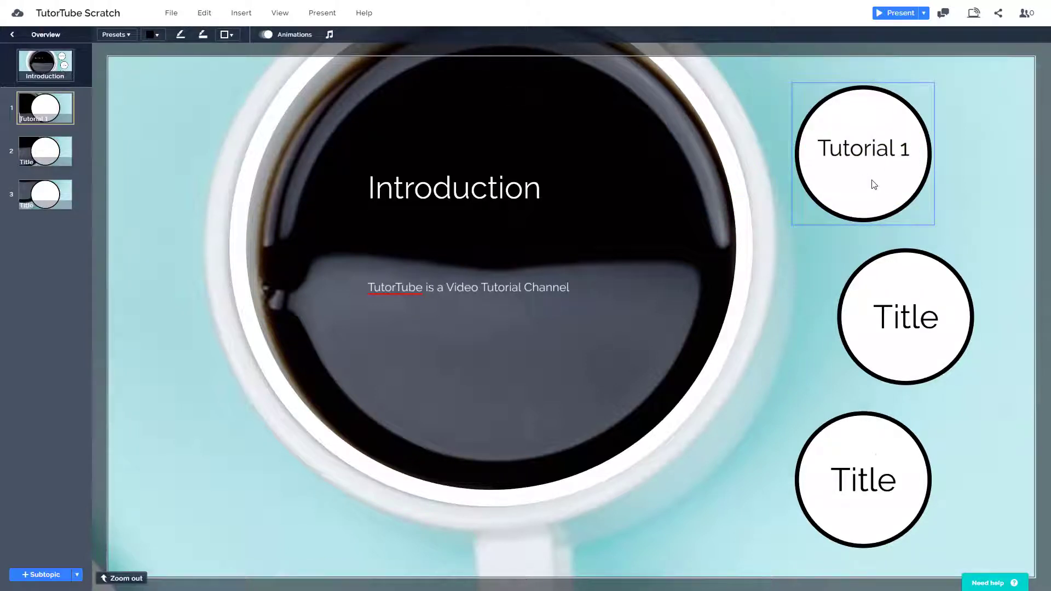
left_click(874, 185)
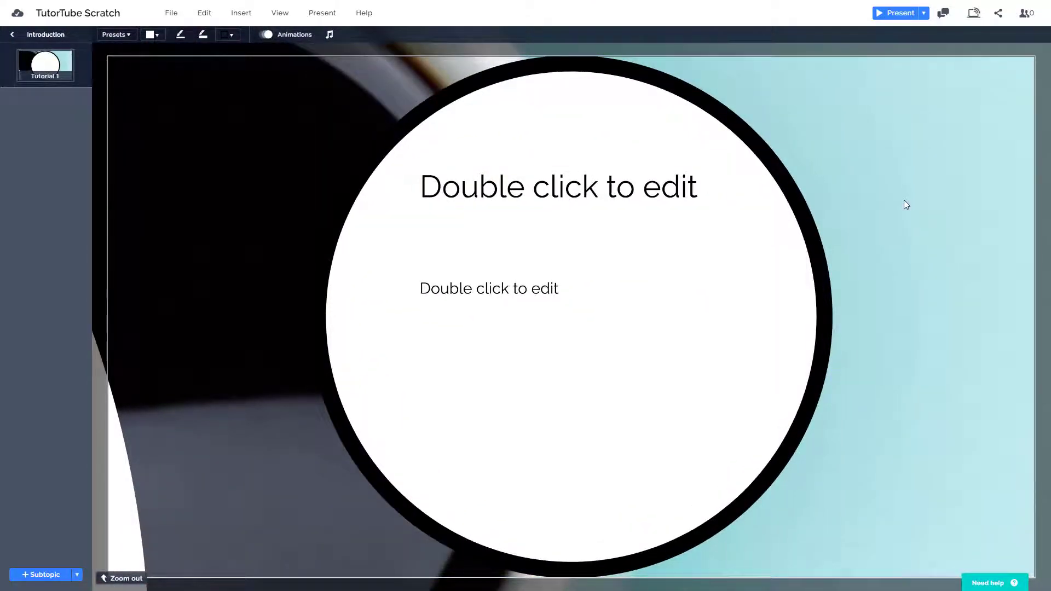
Drag the three subtopics and their path ends left onto the cup, then show the overview
left_click(307, 312)
left_click(308, 304)
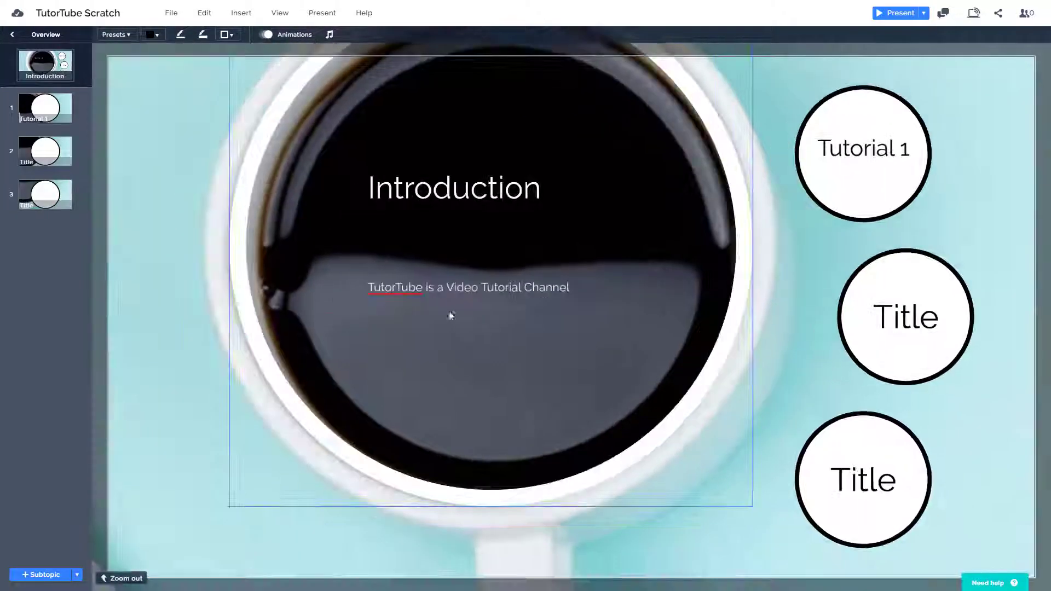
left_click(938, 281)
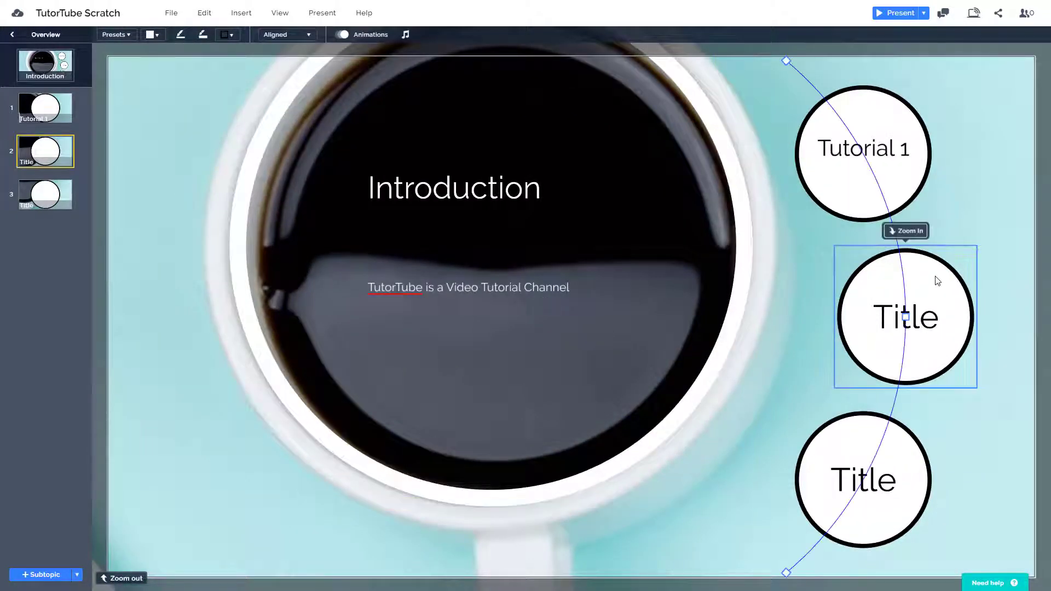
left_click_drag(906, 315, 619, 337)
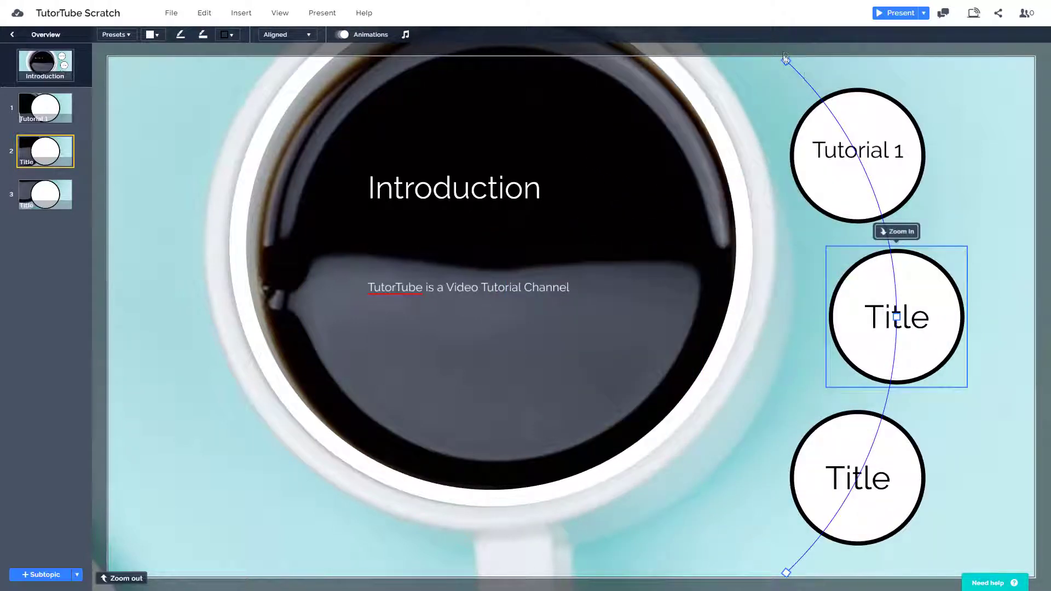
left_click_drag(786, 61, 543, 76)
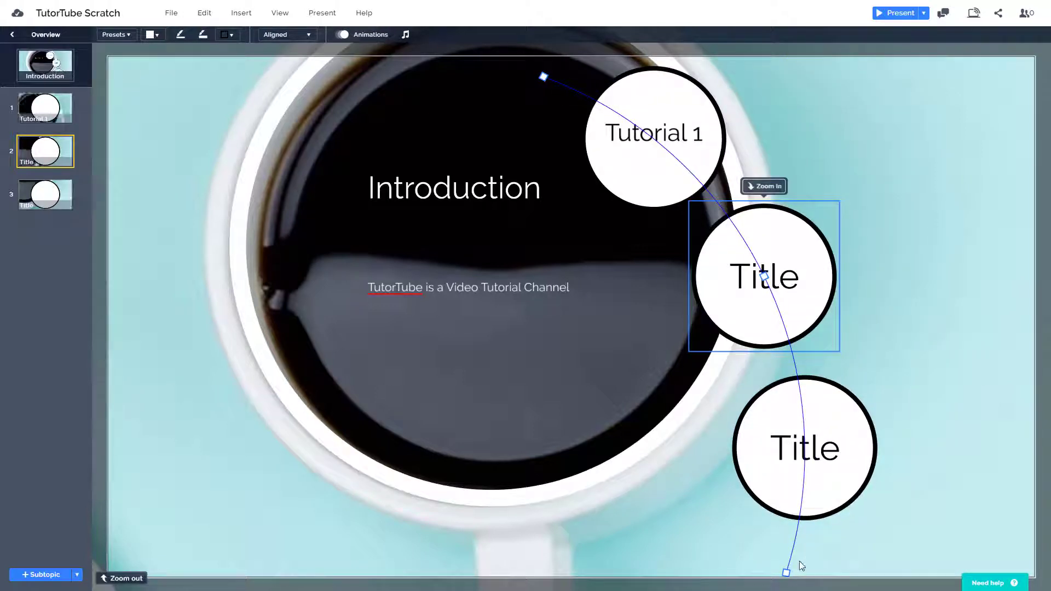
left_click_drag(786, 573, 539, 423)
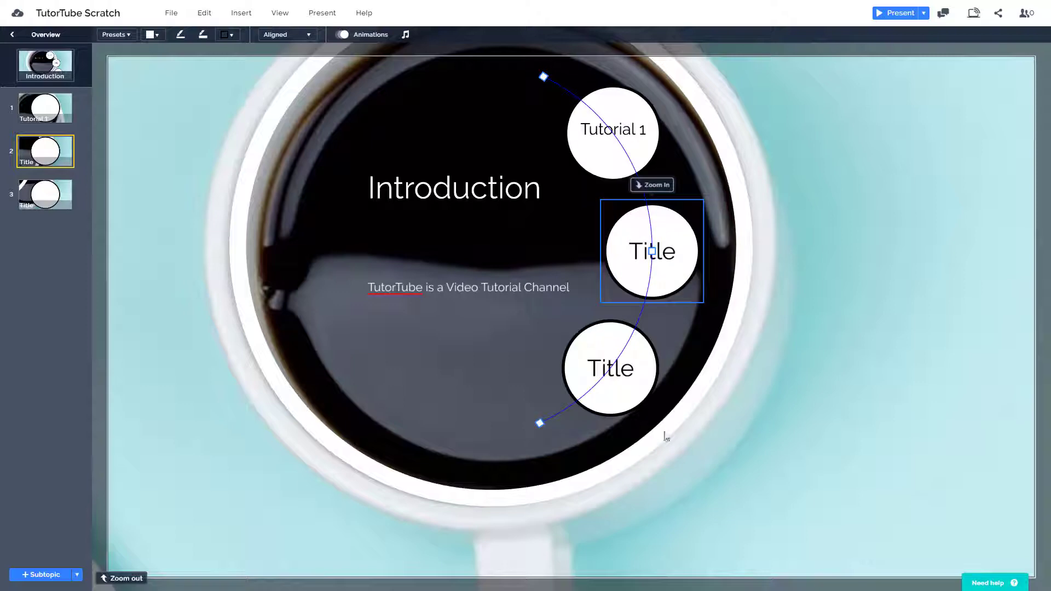
left_click(901, 359)
left_click(912, 327)
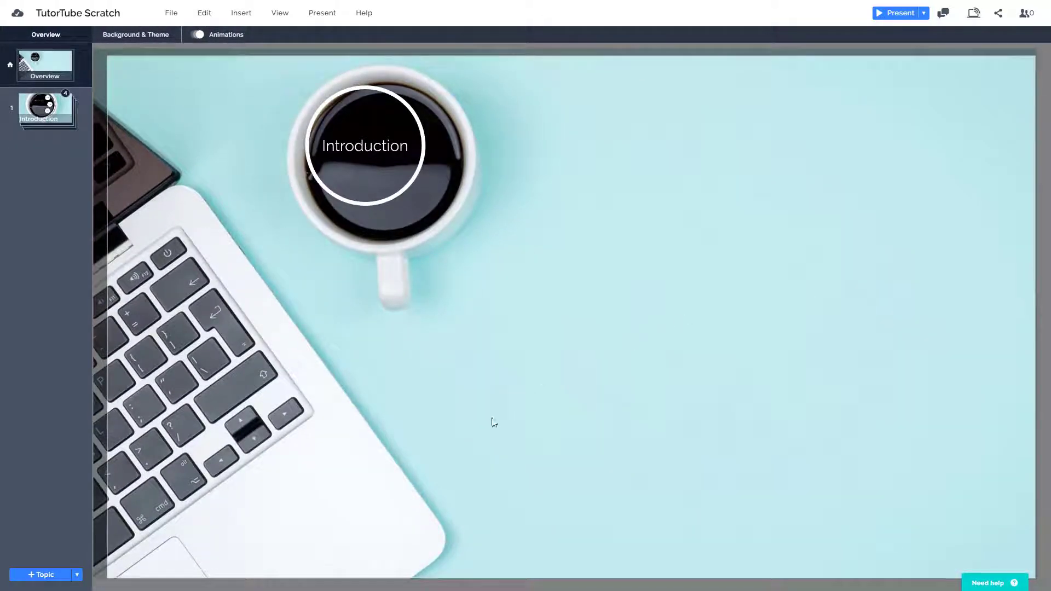
Add a new Stack-type topic and title it 'Lessons'
left_click(77, 574)
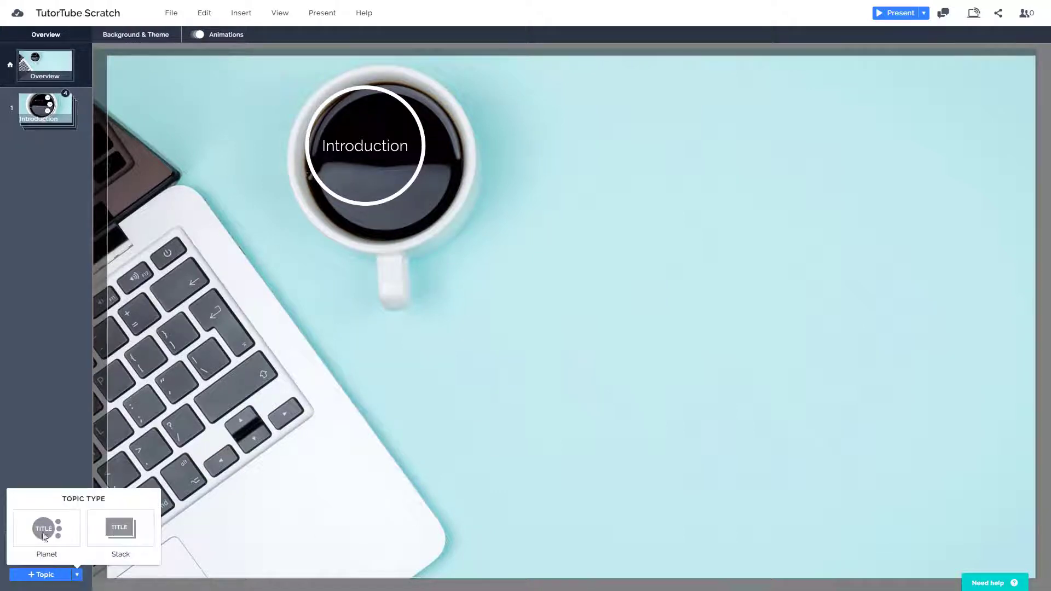
left_click(121, 532)
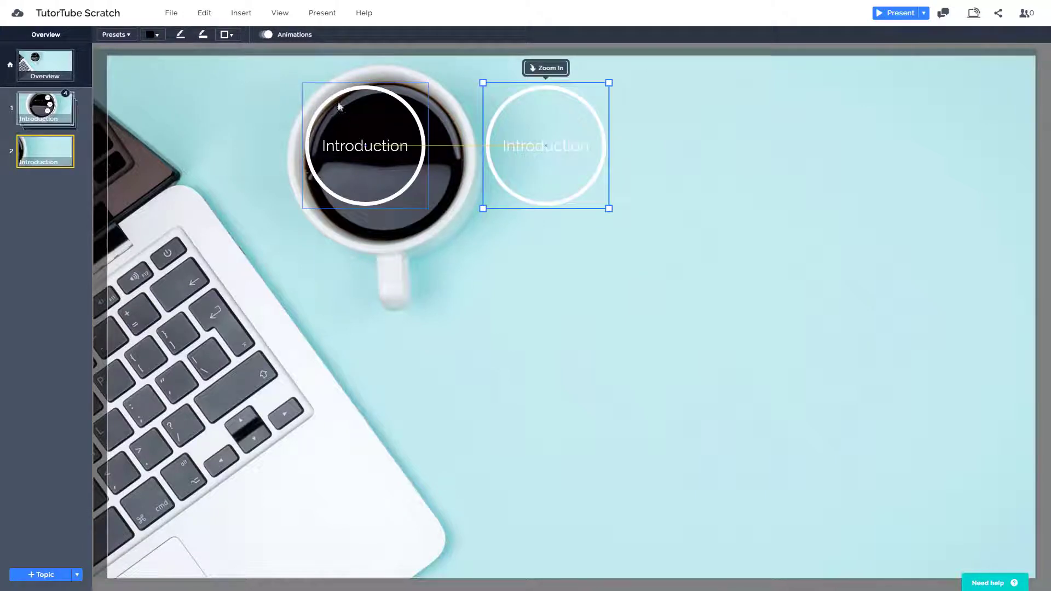
left_click(576, 148)
double_click(573, 144)
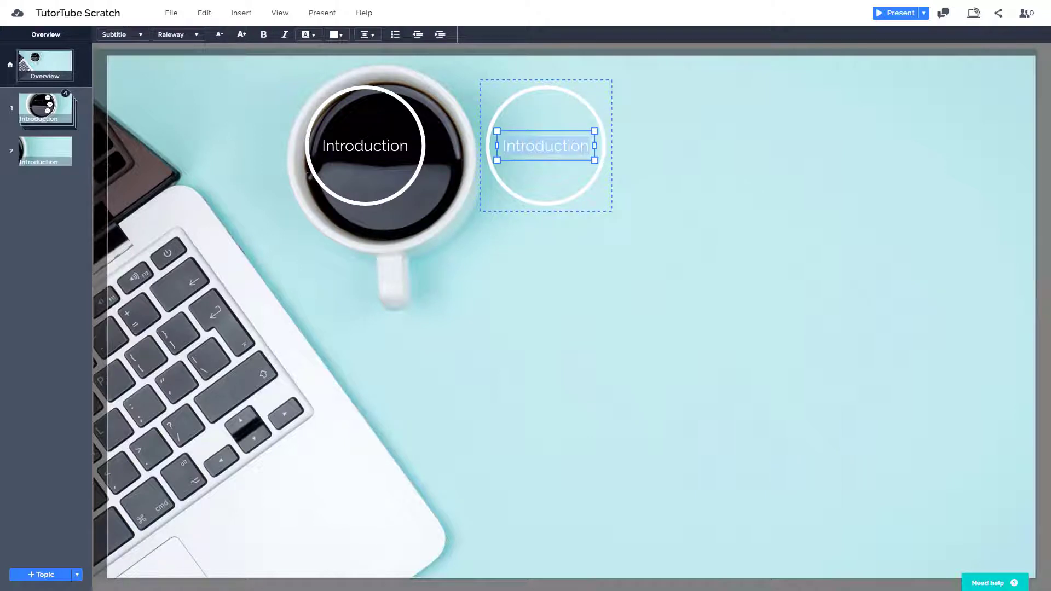
type("Lesson")
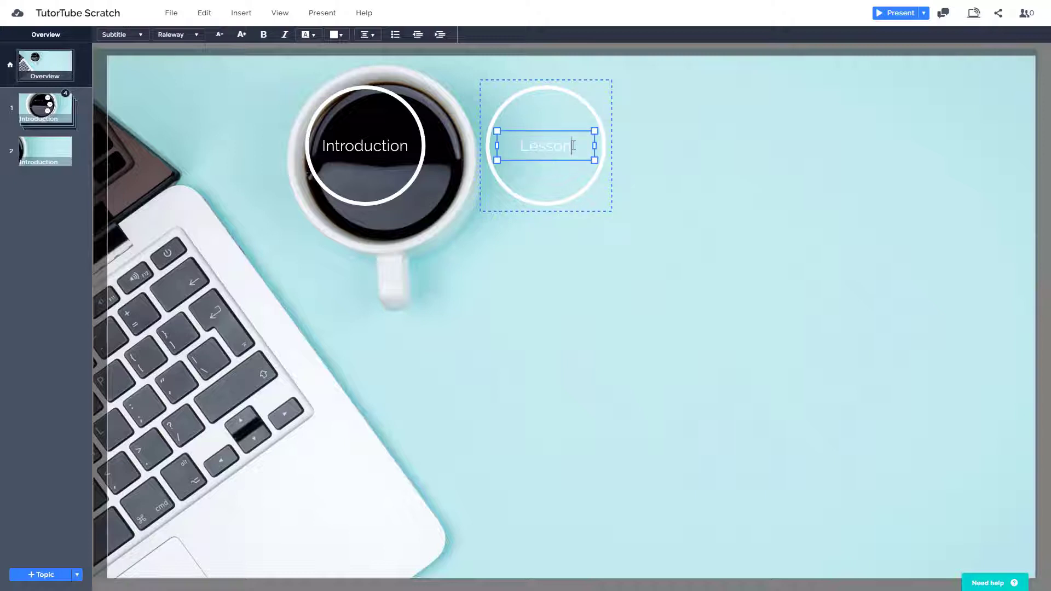
type("a")
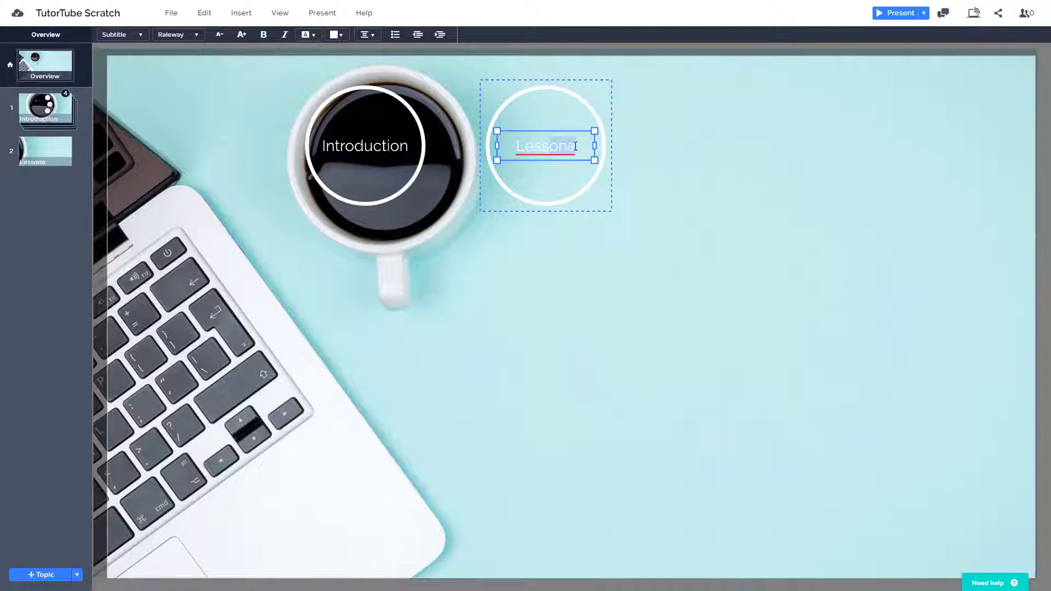
key("BackSpace")
type("s")
Make the Lessons label text black
double_click(519, 146)
left_click(337, 35)
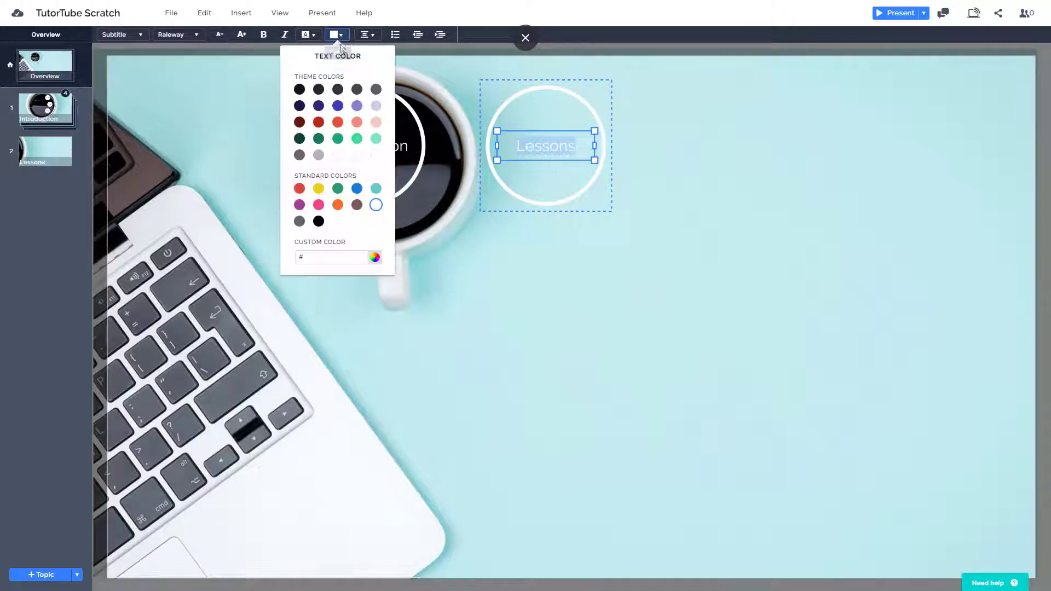
left_click(300, 89)
left_click(711, 131)
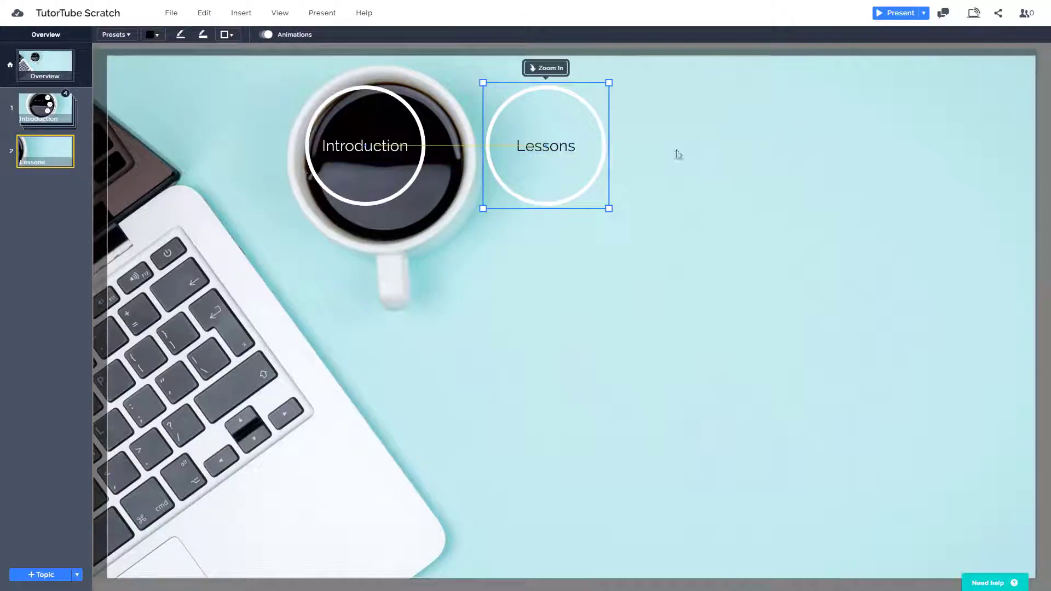
Zoom into the Lessons topic and title its page 'Tutorials We Have'
left_click(582, 182)
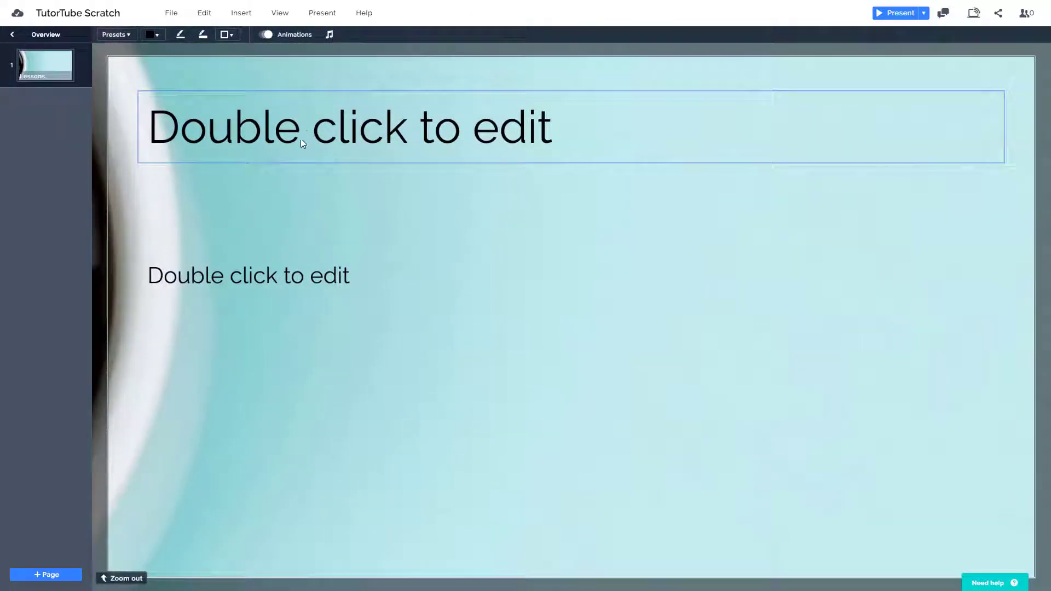
double_click(341, 127)
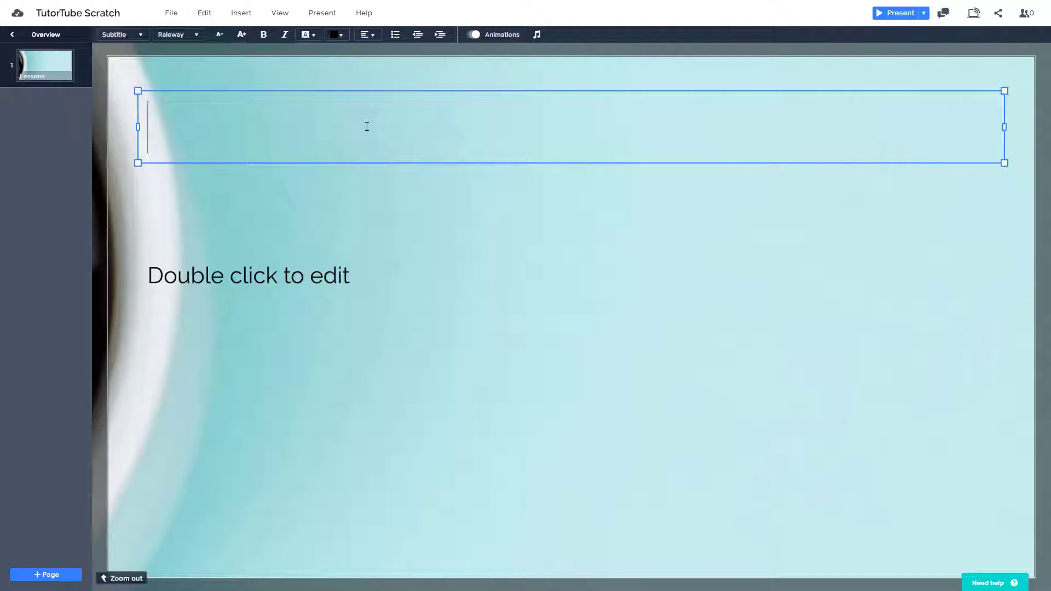
type("Tutorials We Have")
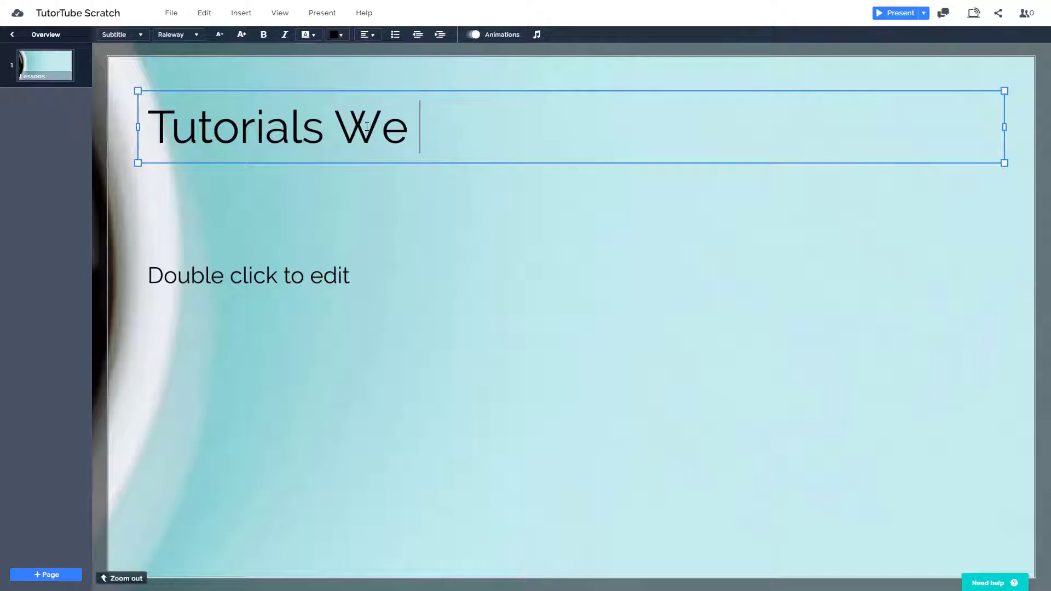
List After Effects, Premiere Pro and Prezi in the body, then add a second page
double_click(306, 276)
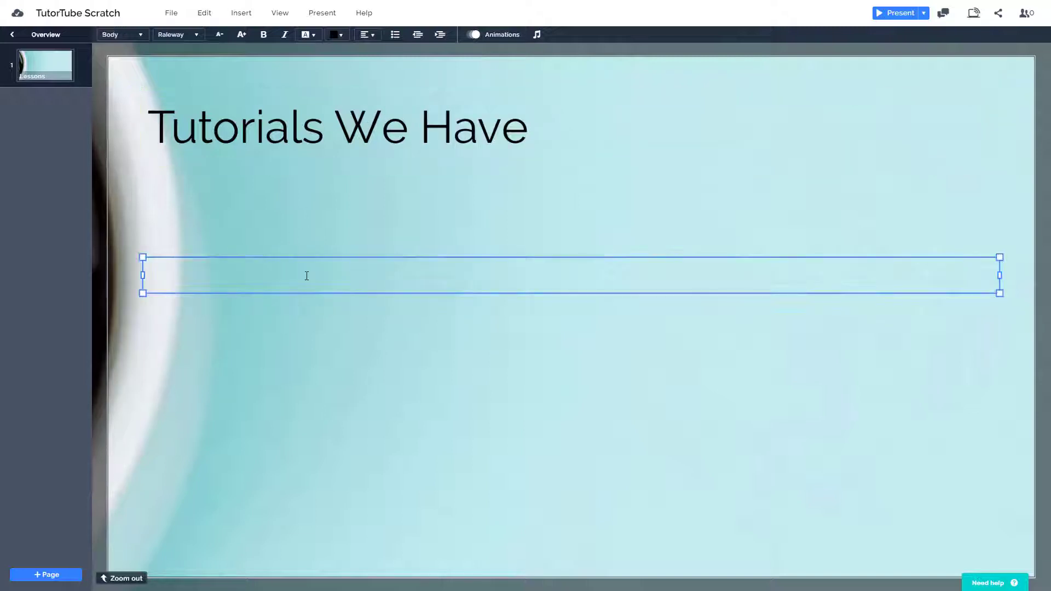
type("After Effects")
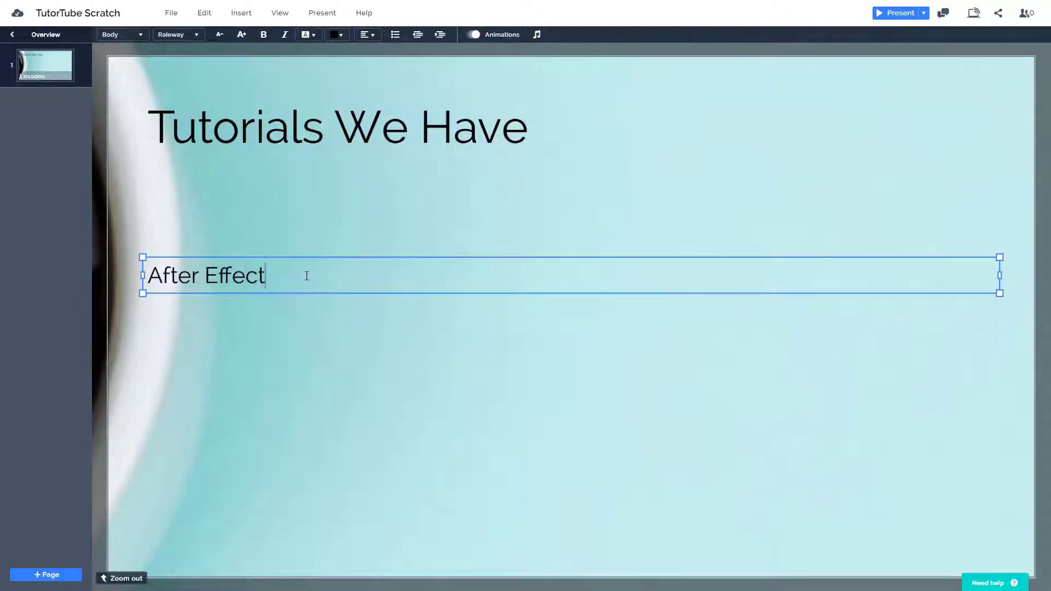
key("Return")
type("Pr")
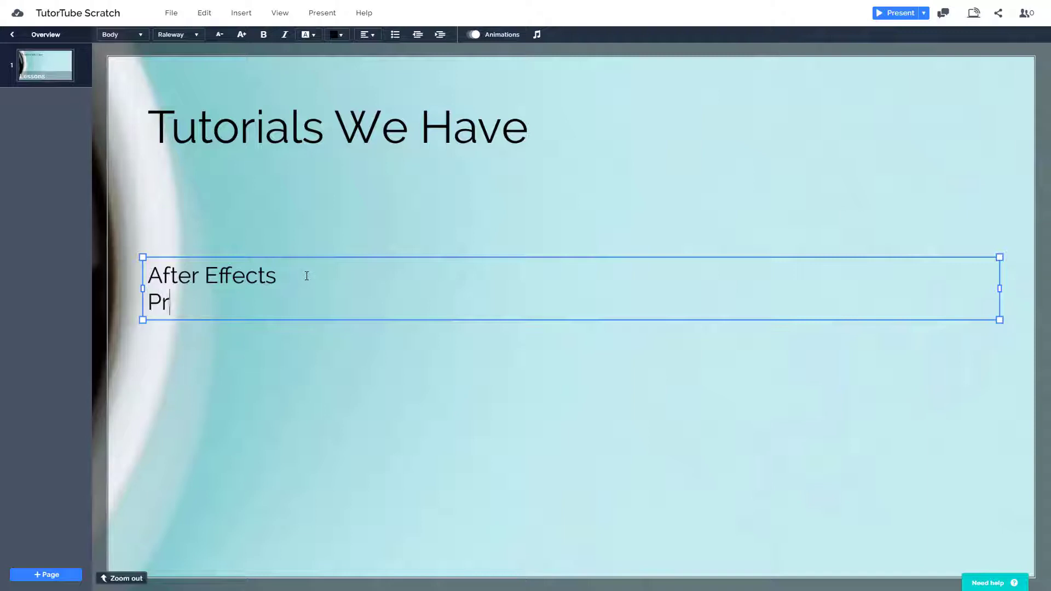
type("emiere Pro")
key("Return")
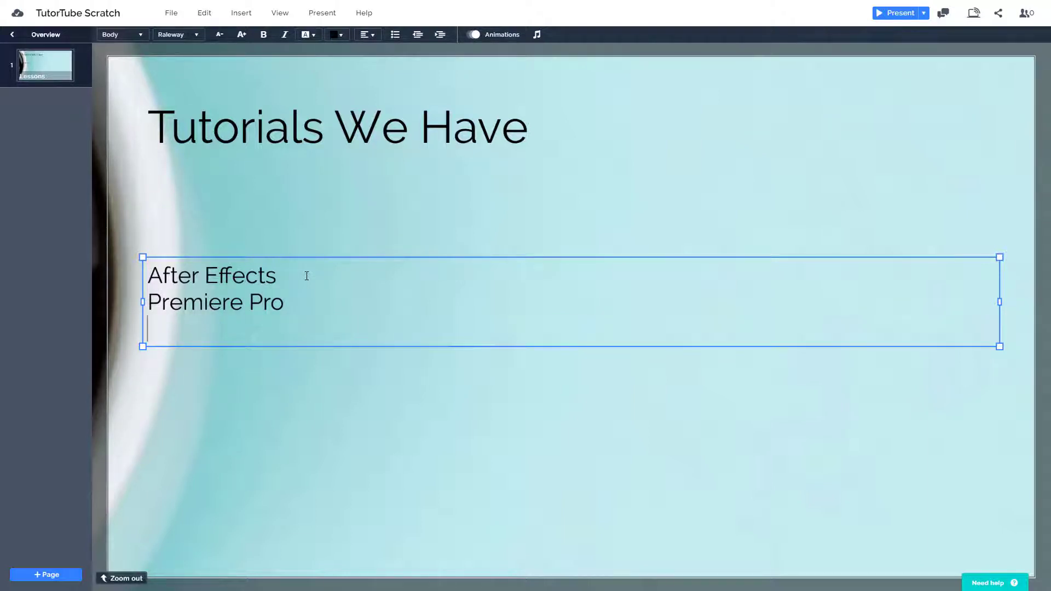
type("Prezi")
left_click(265, 411)
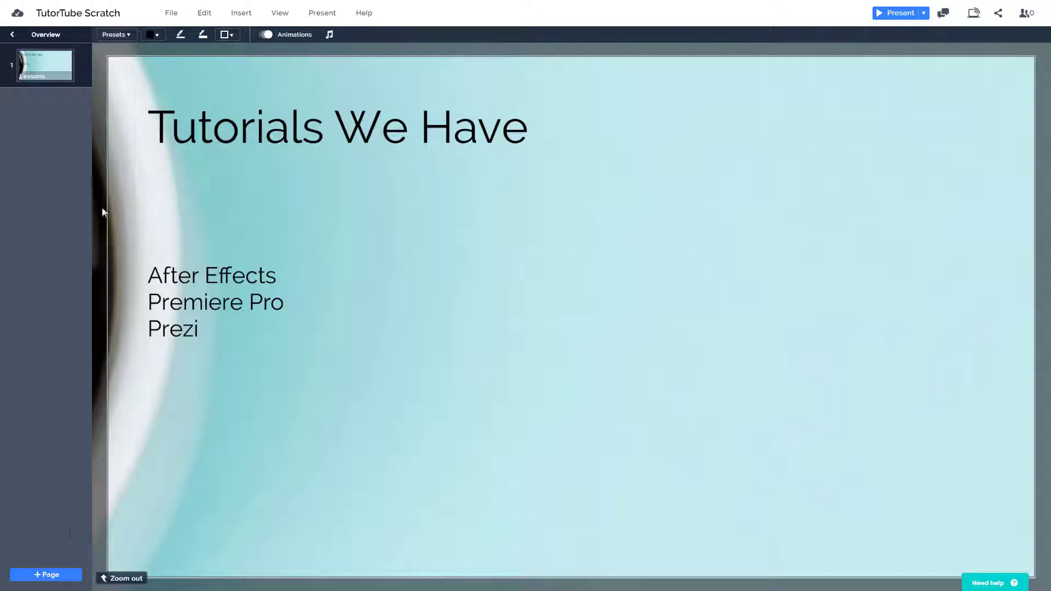
left_click(44, 575)
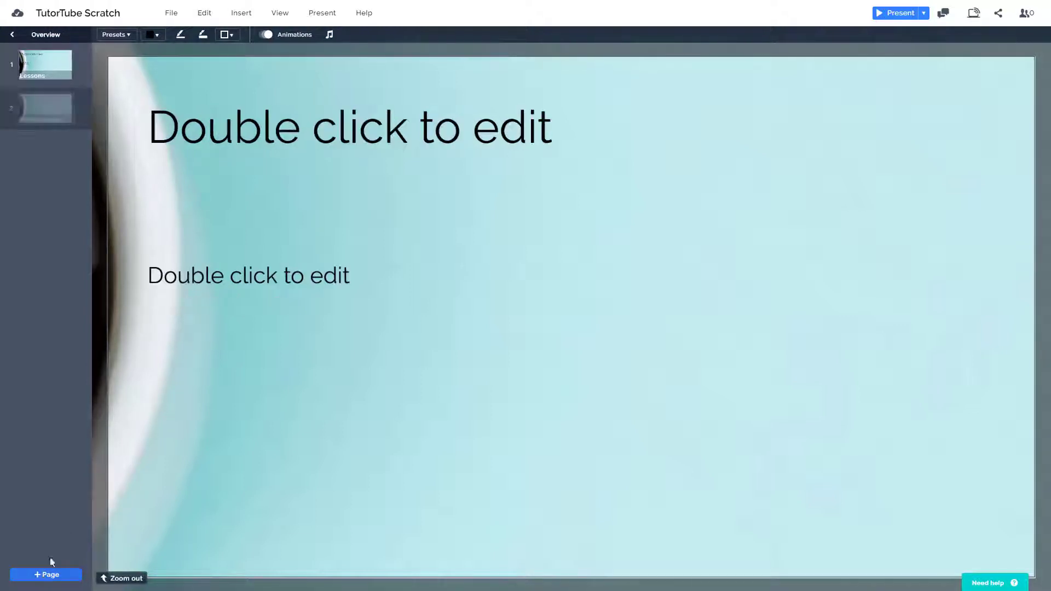
Title the new blank Lessons page 'Second Slide'
left_click(50, 71)
left_click(64, 111)
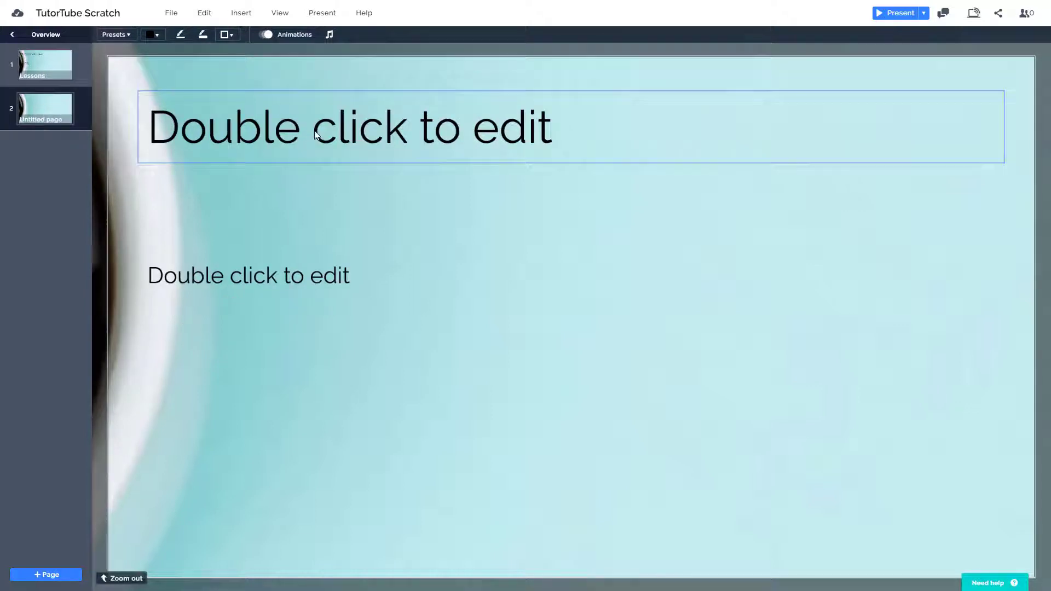
double_click(316, 134)
type("Seco")
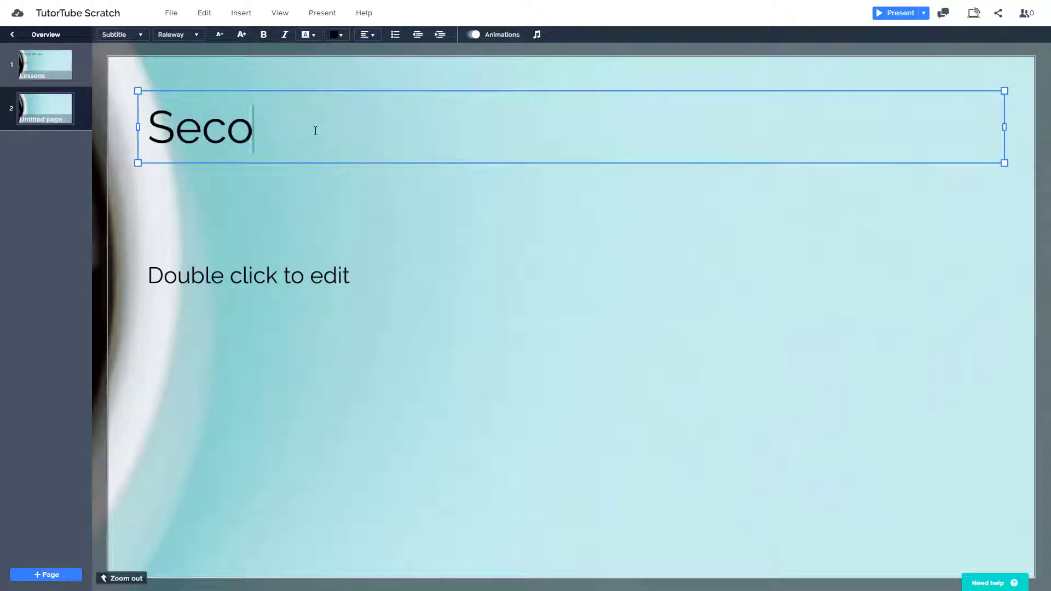
type("nd Slide")
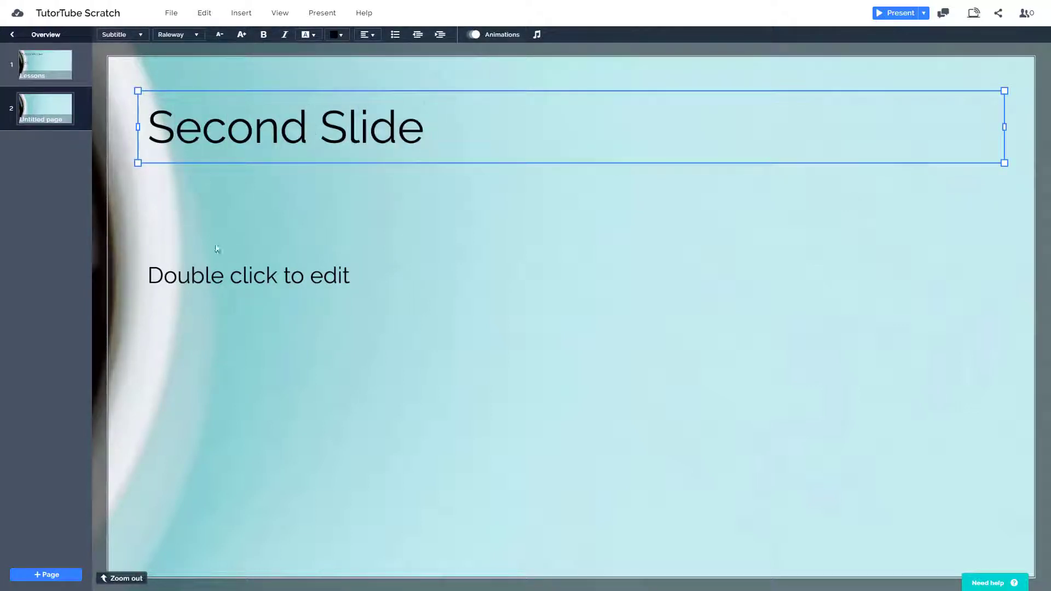
left_click(216, 249)
Enter 'More Slides' as the page's body text and return to the overview
double_click(247, 279)
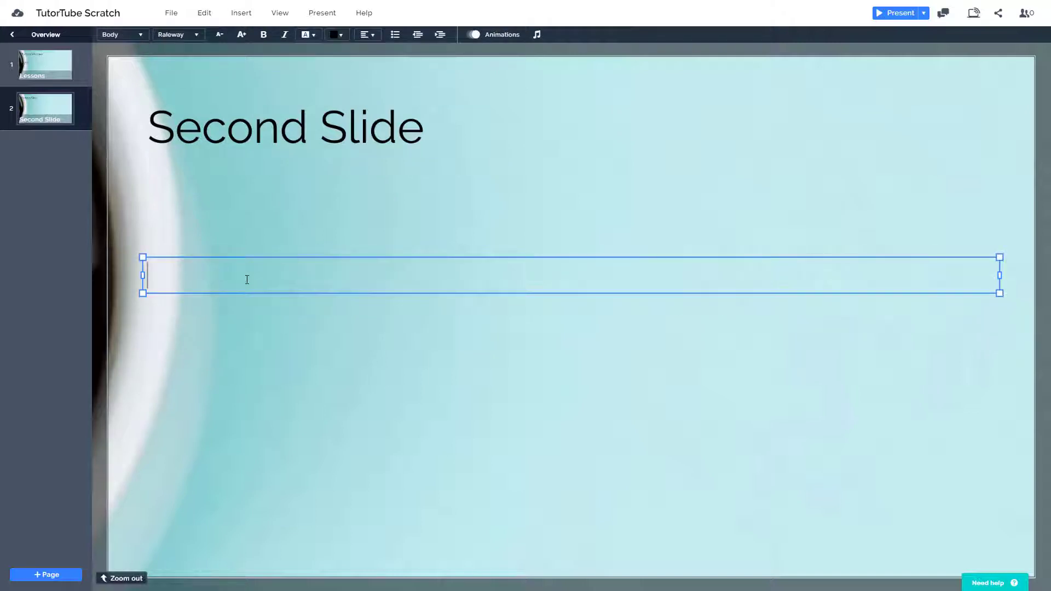
type("More Slides")
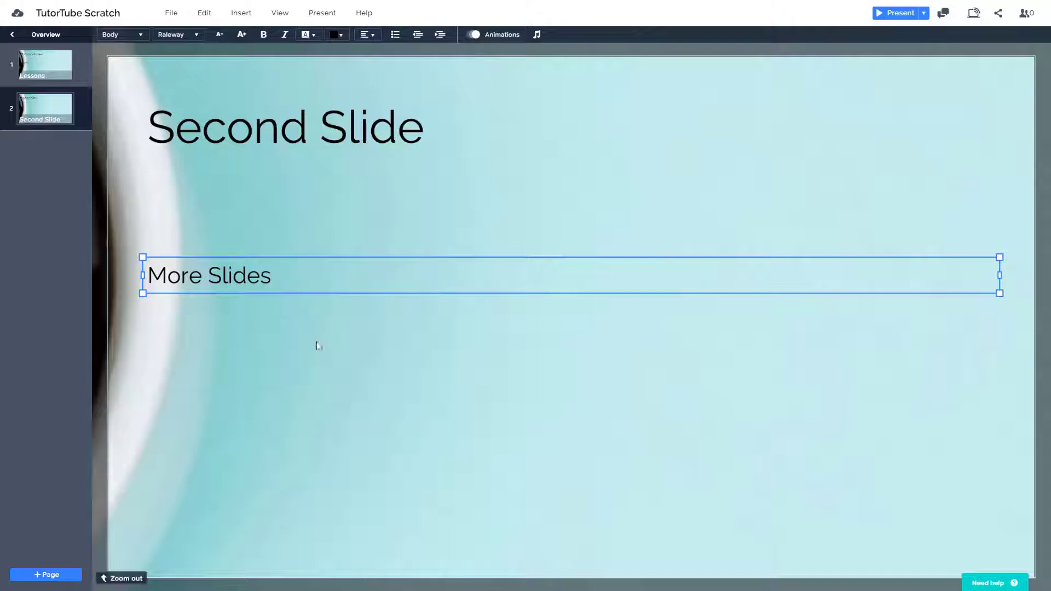
left_click(328, 348)
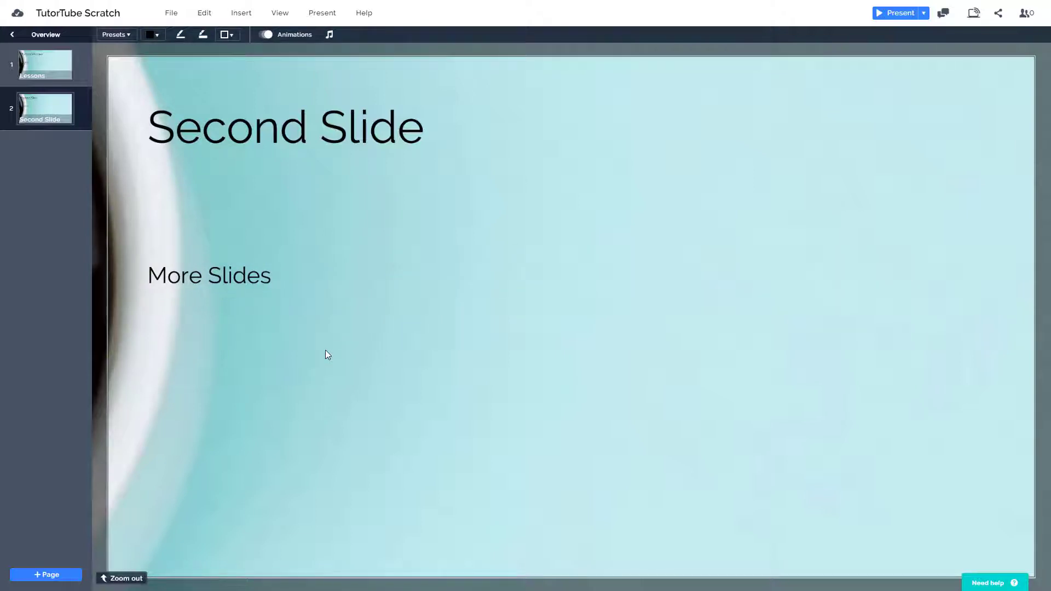
left_click(325, 350)
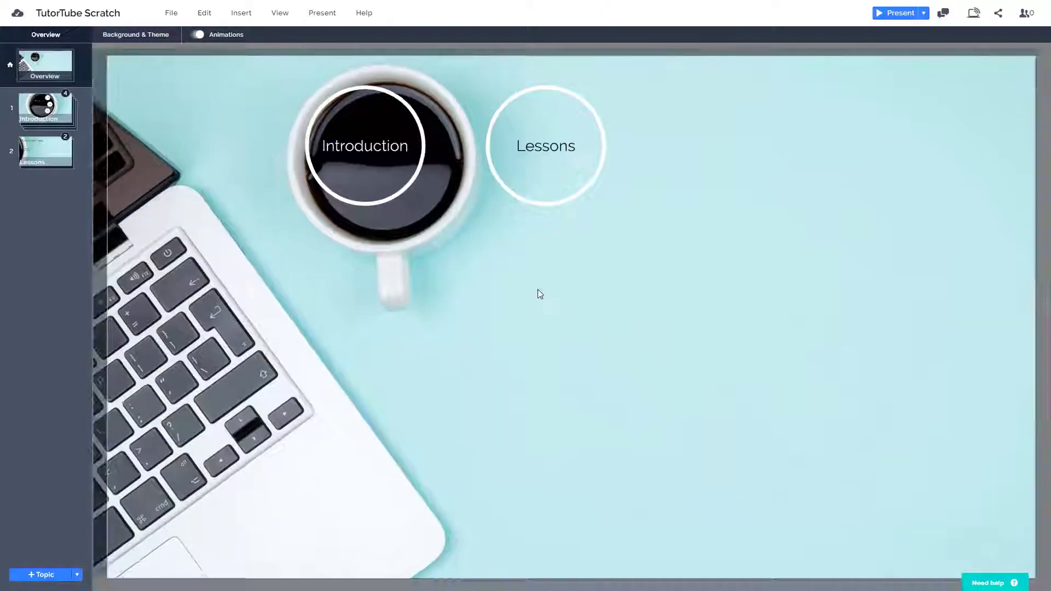
left_click(377, 150)
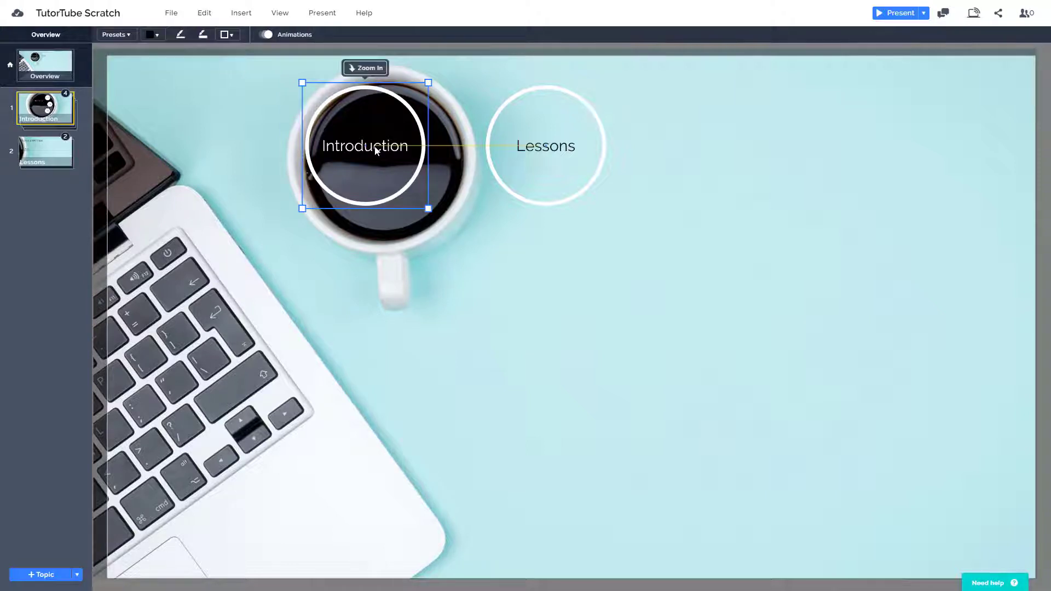
left_click(400, 158)
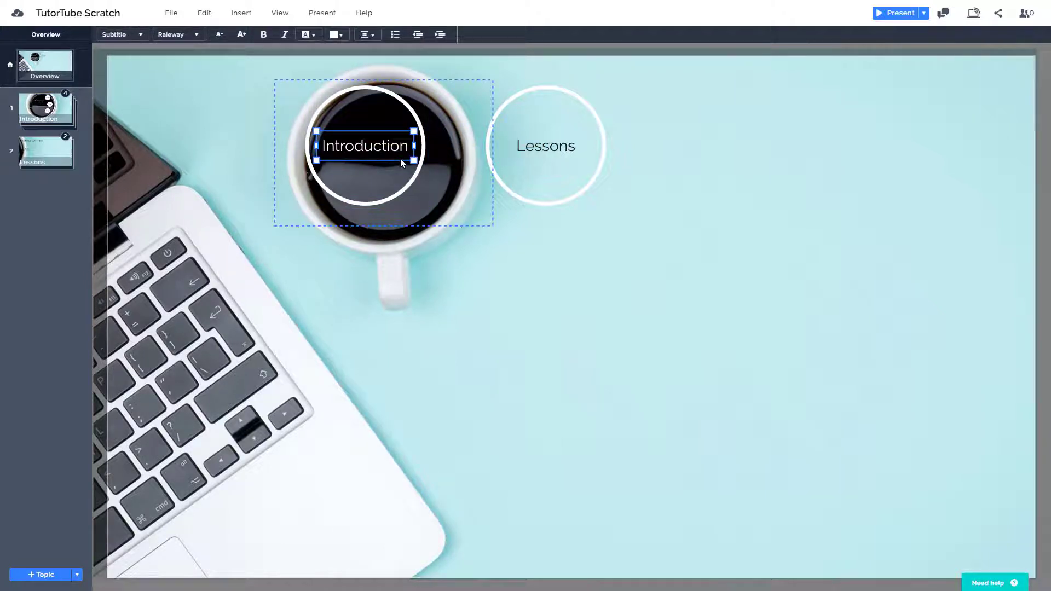
left_click(335, 288)
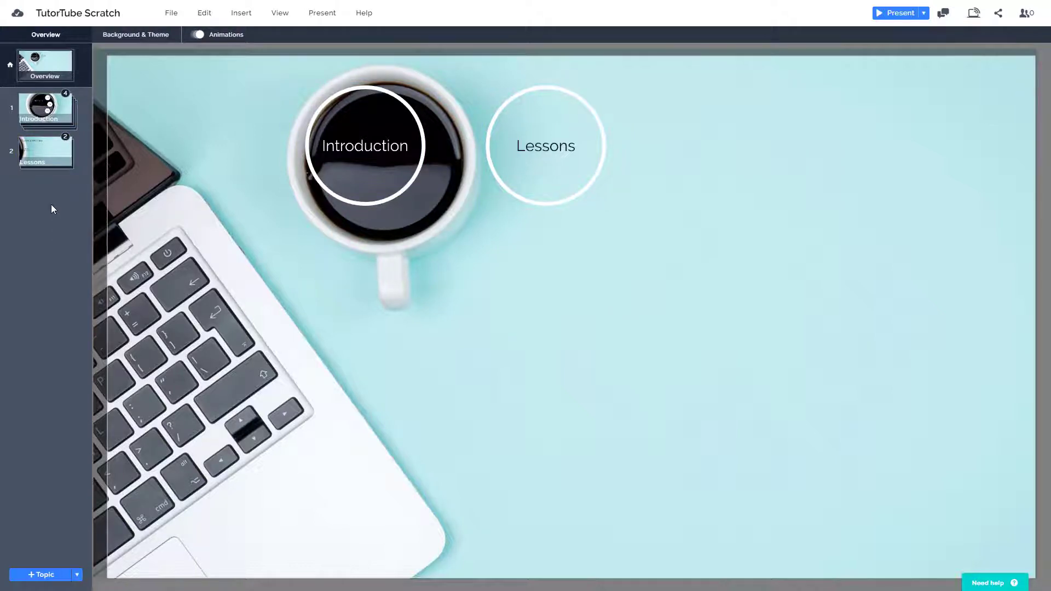
left_click(54, 109)
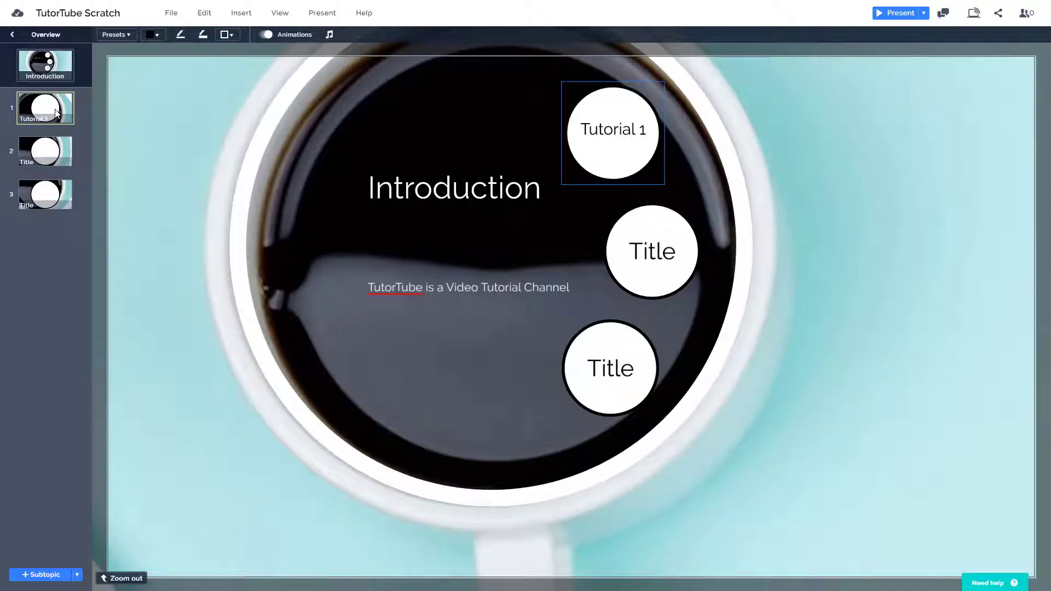
left_click(57, 113)
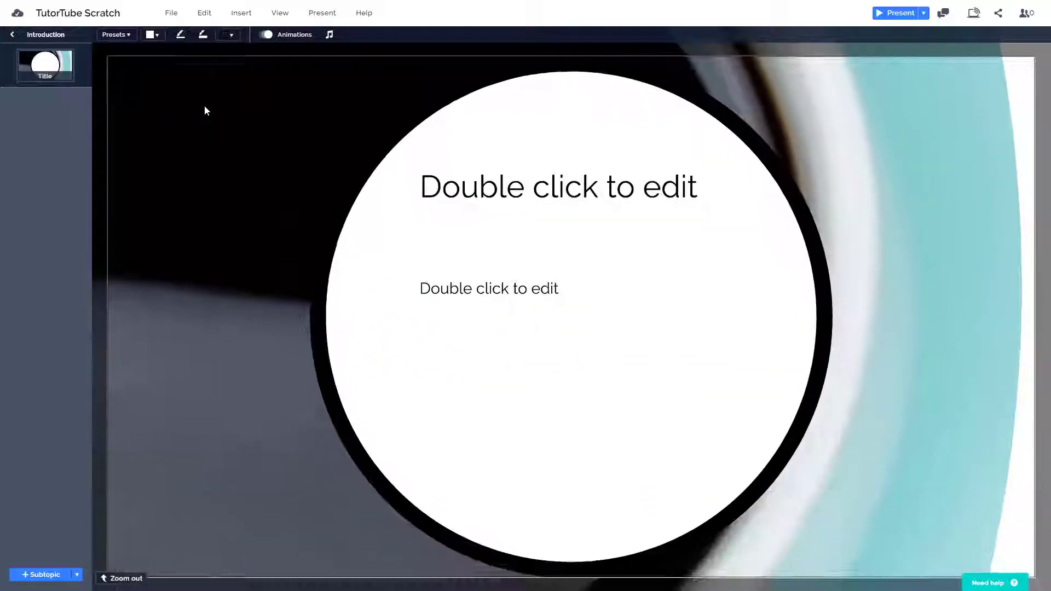
left_click(205, 111)
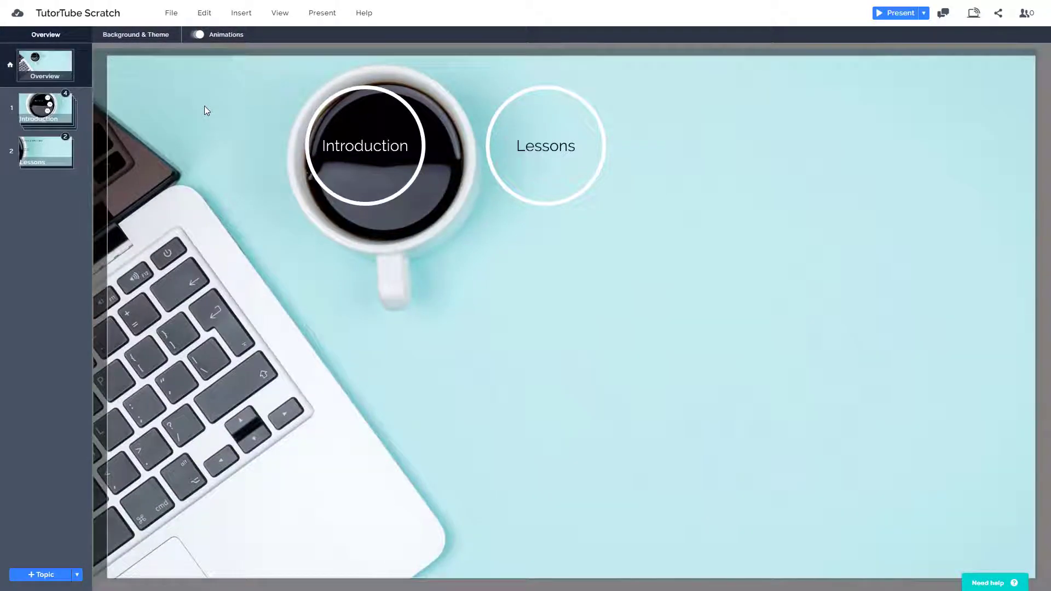
key("Right")
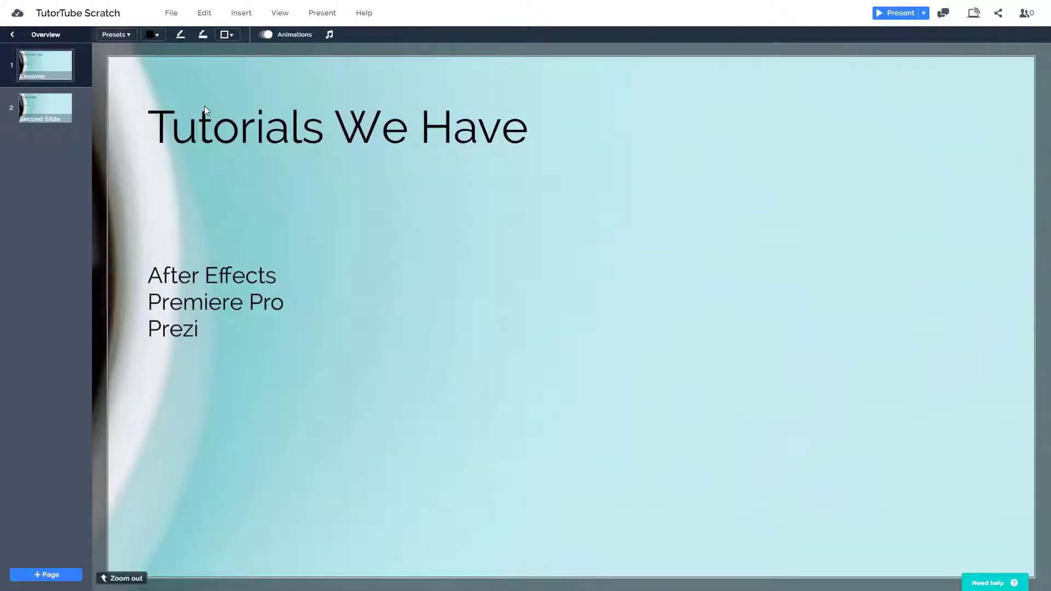
key("Right")
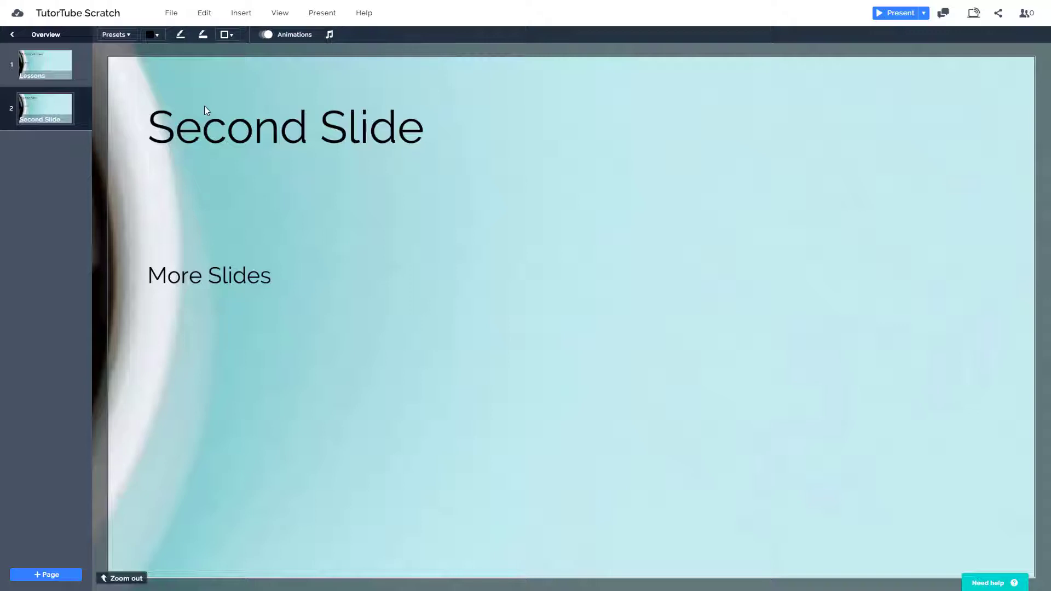
key("Left")
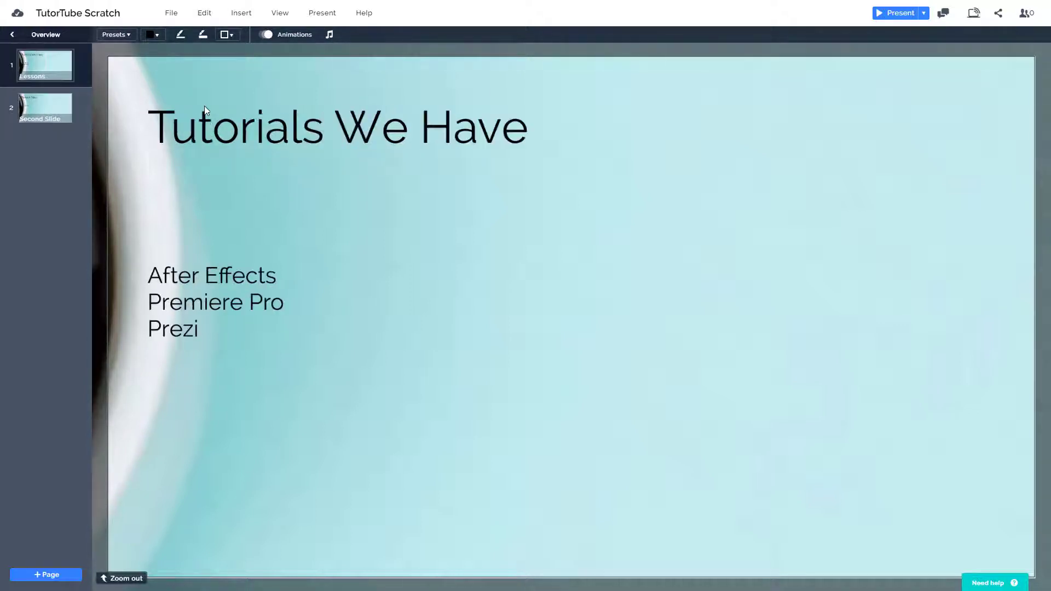
key("Right")
key("Escape")
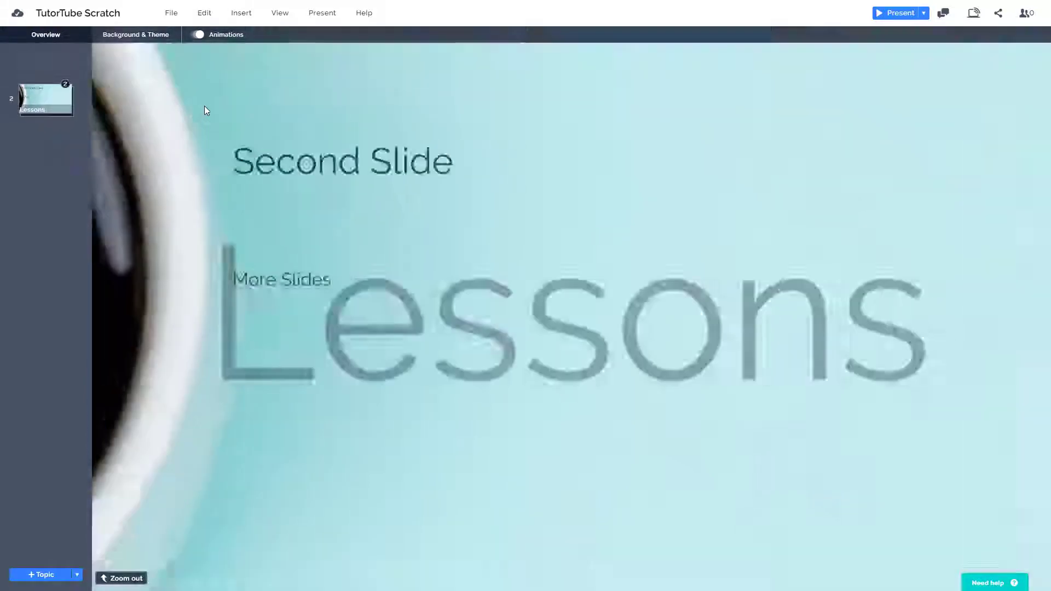